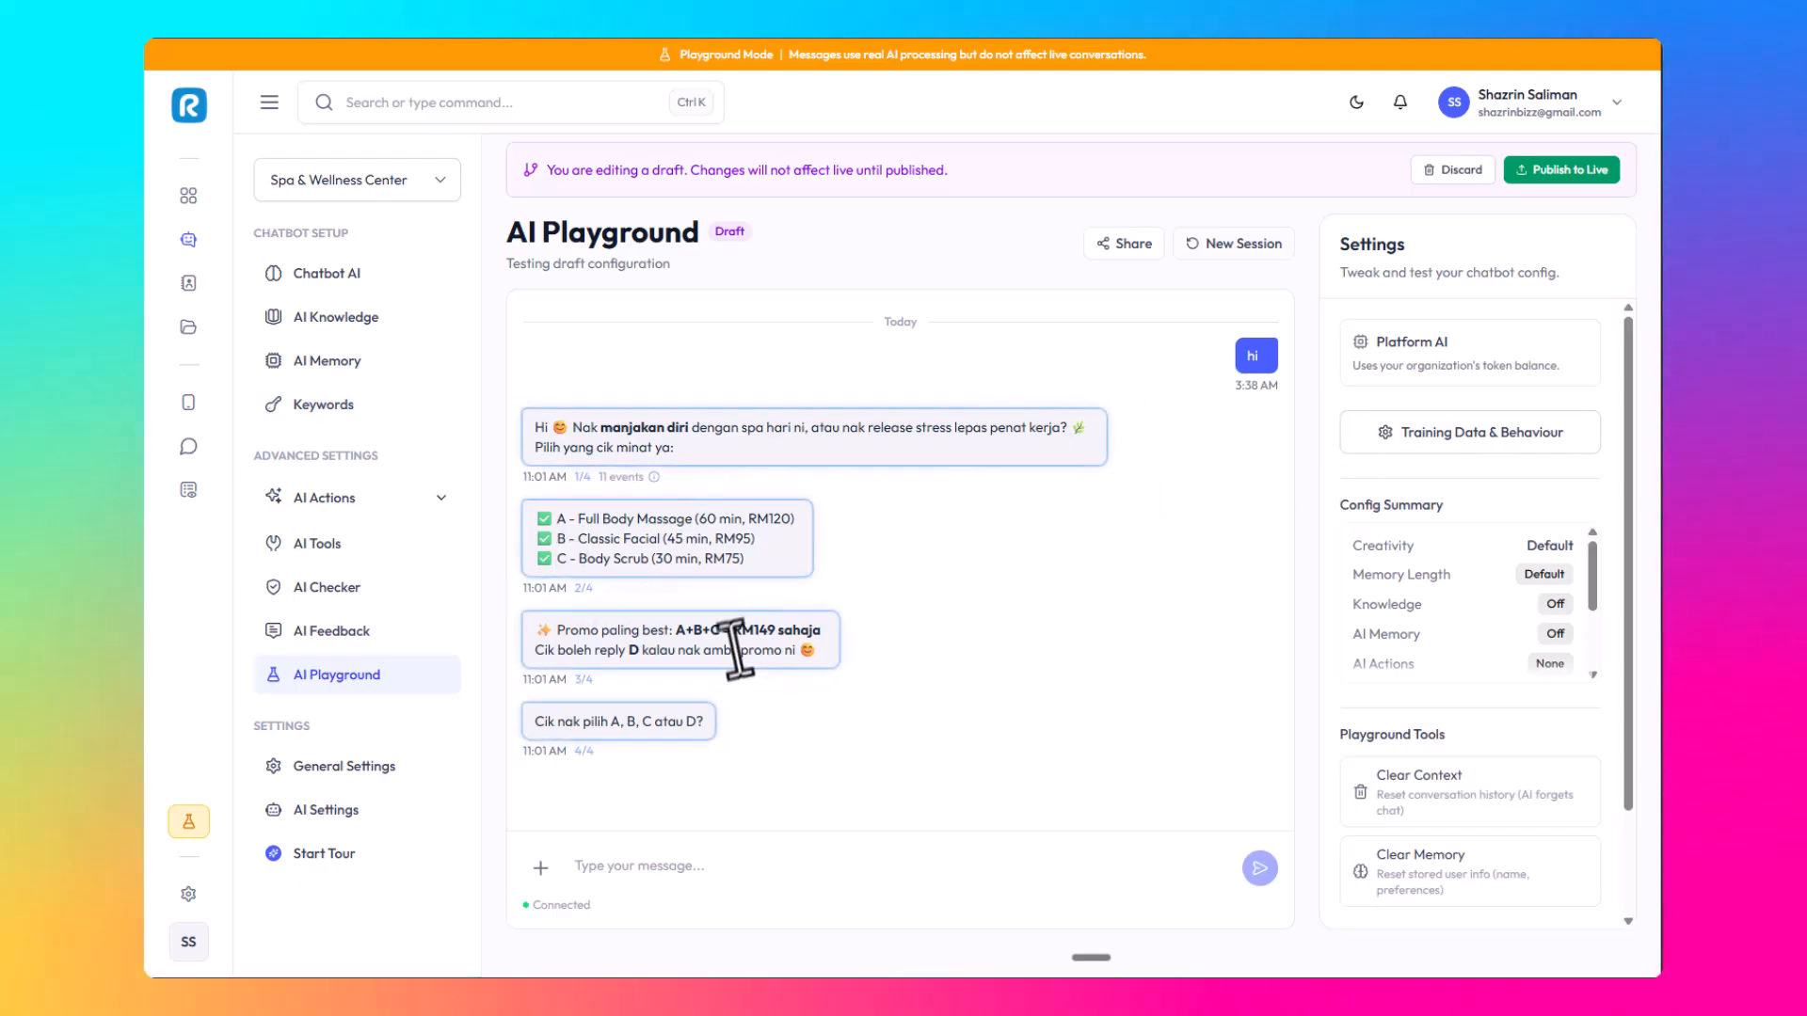
- Send the test messages "a" and "sy nak urut dekat bahy" to the chatbot in the playground chat
click(762, 866)
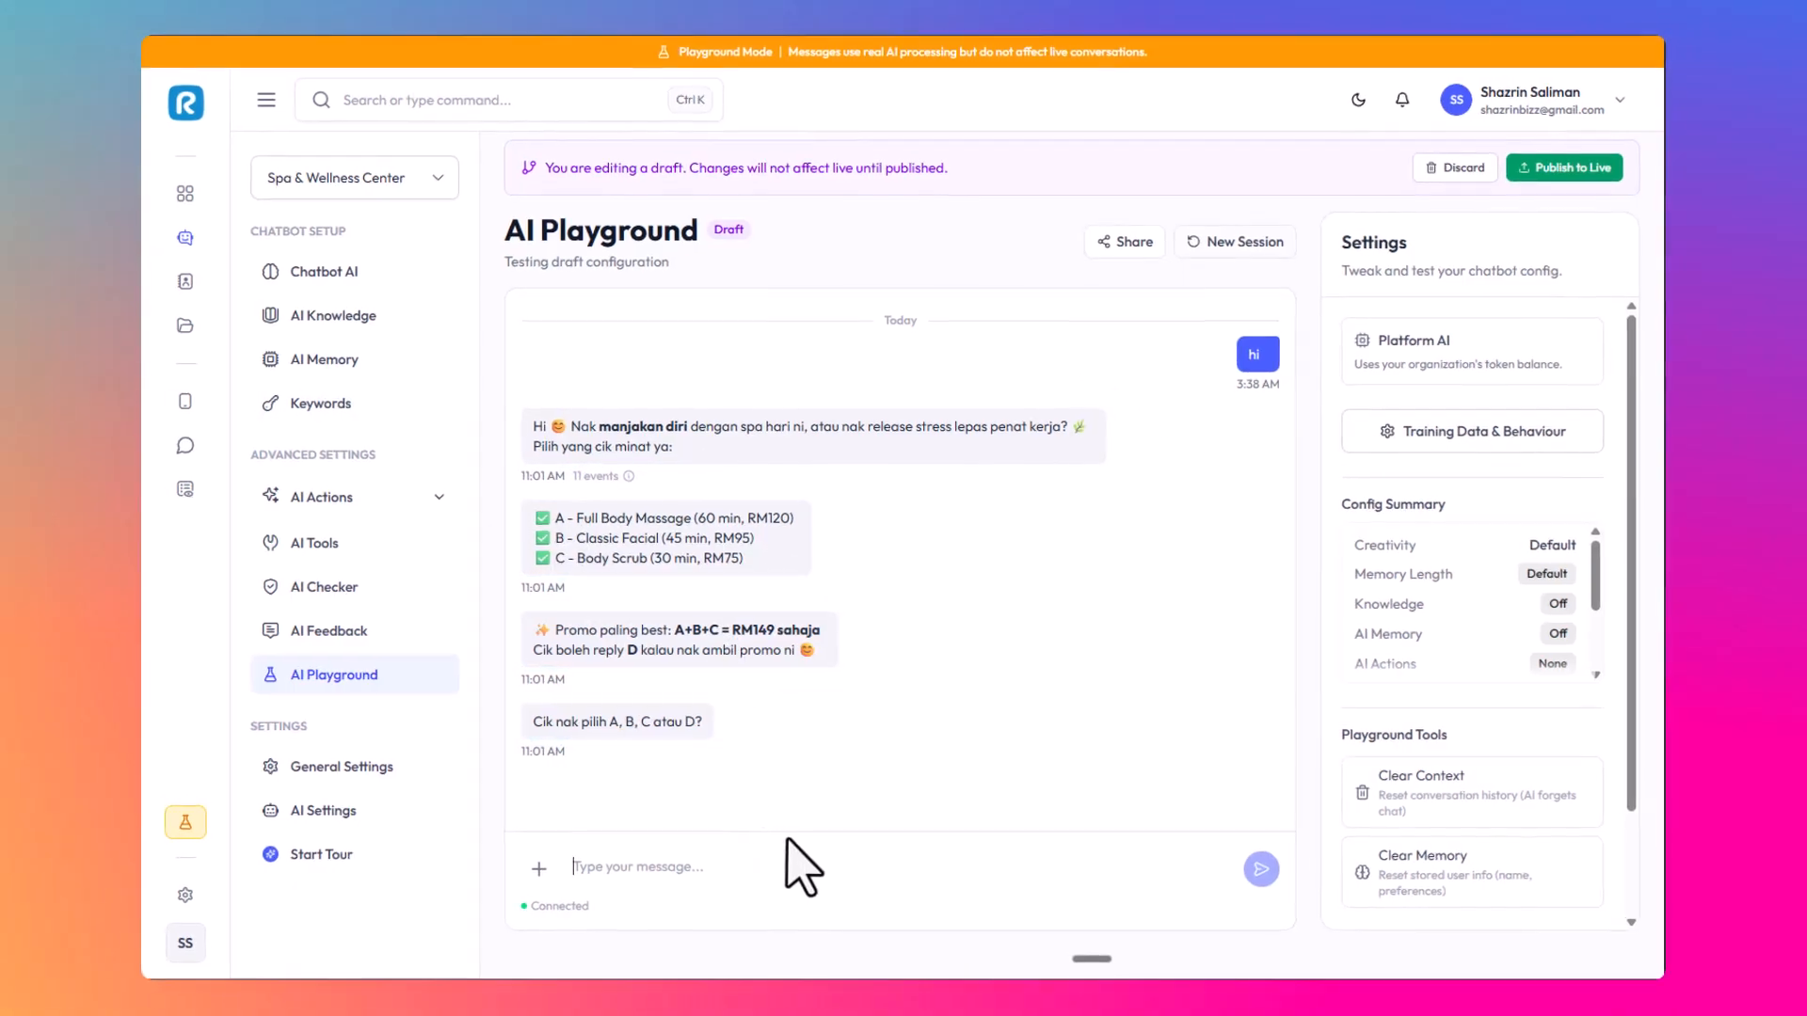
text(a)
key(Return)
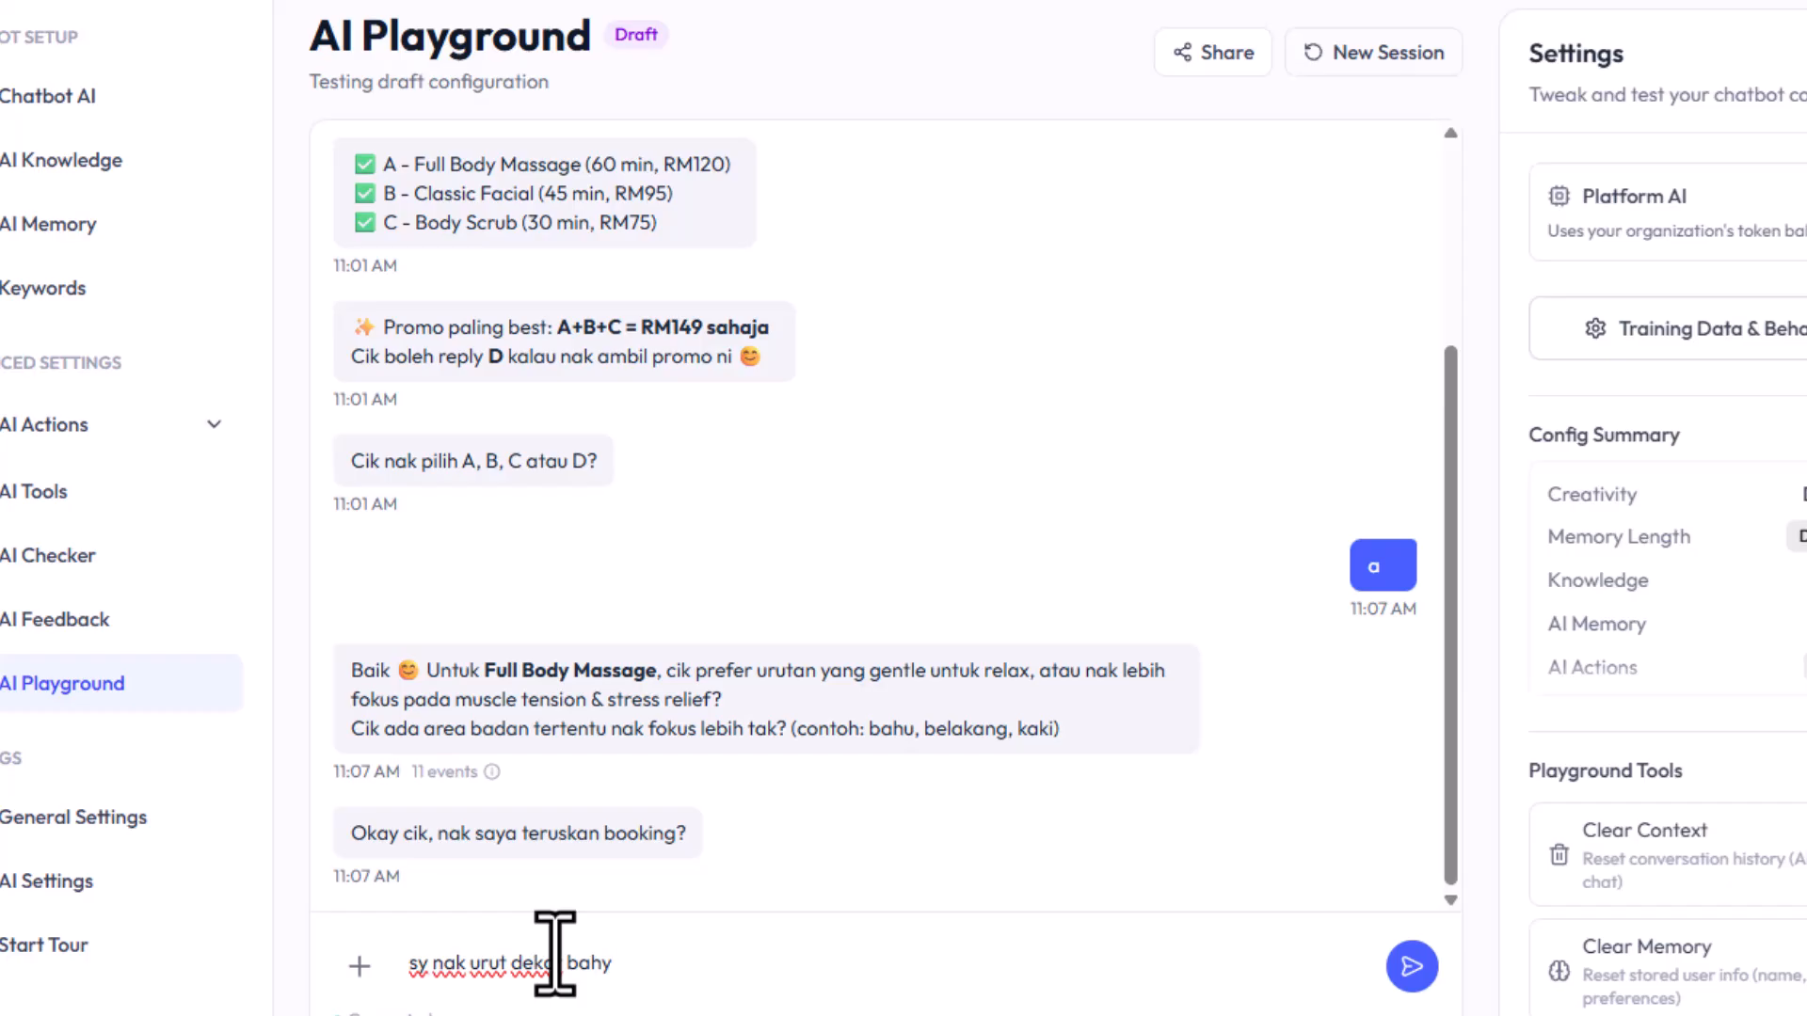
key(Return)
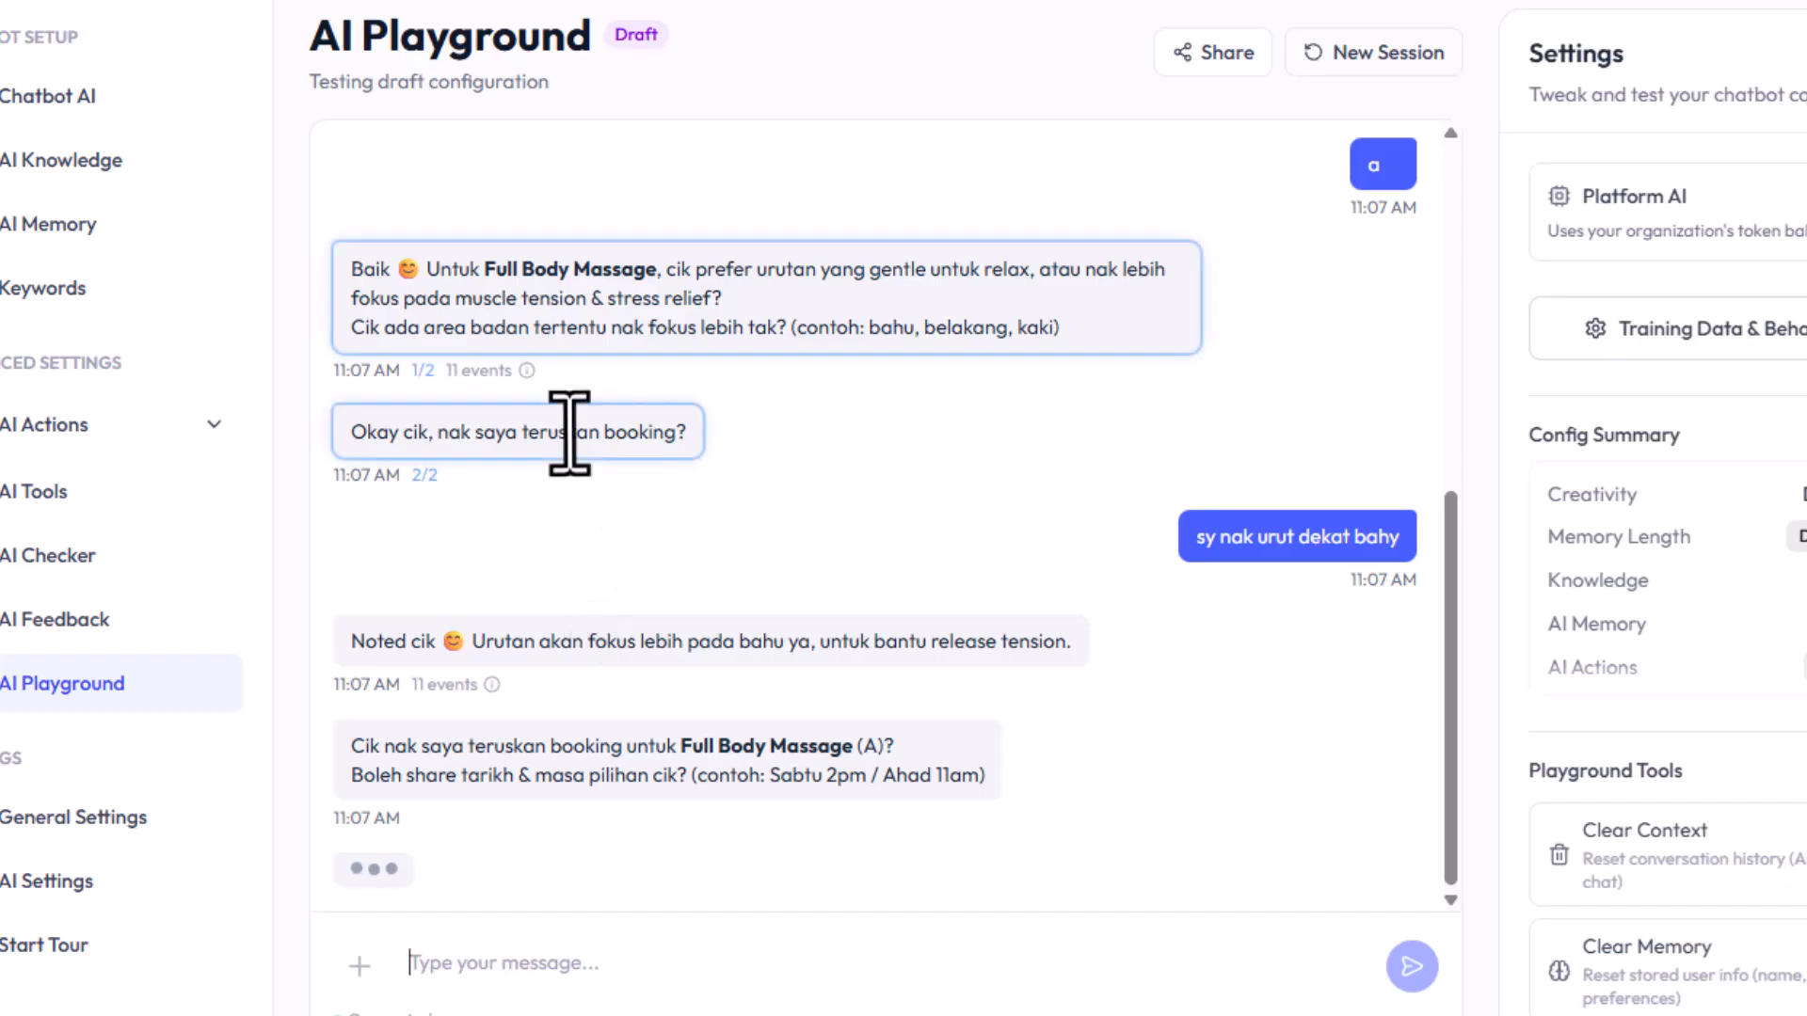
- Highlight the chatbot's booking question and its Full Body Massage reply to examine their wording
triple_click(570, 432)
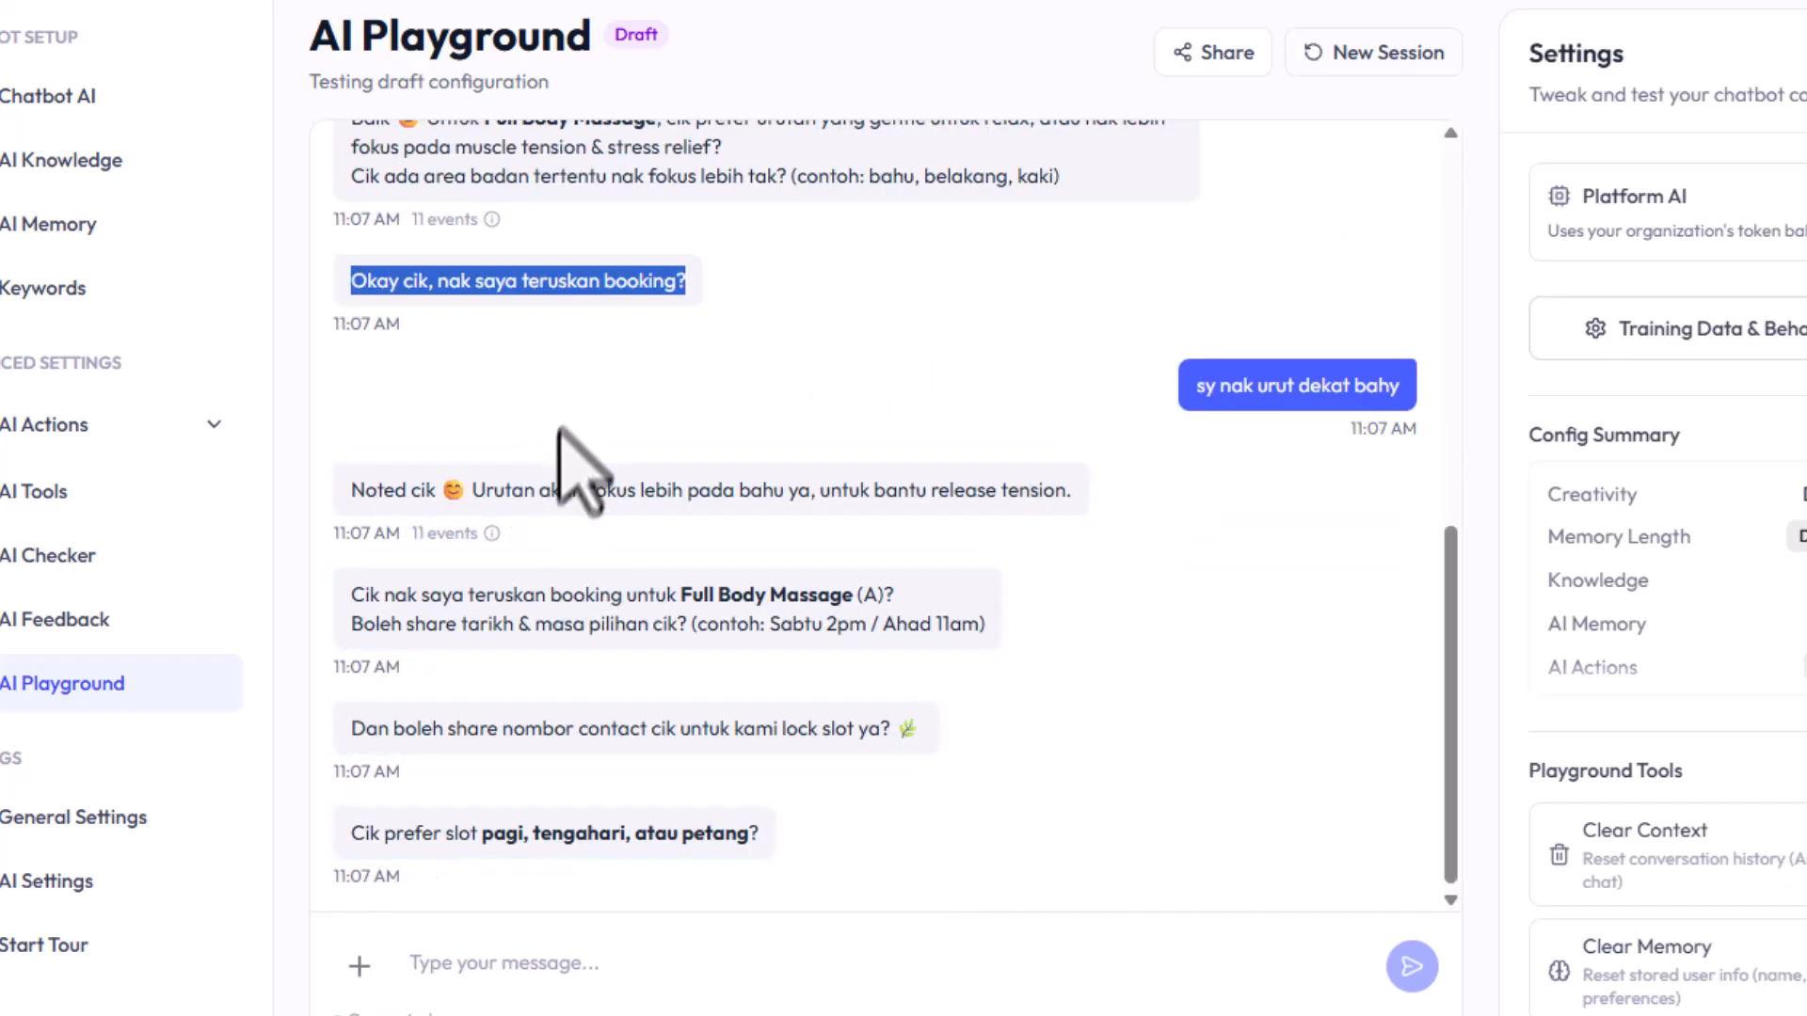
scroll(584, 463, up, 5)
drag(1043, 563, 344, 505)
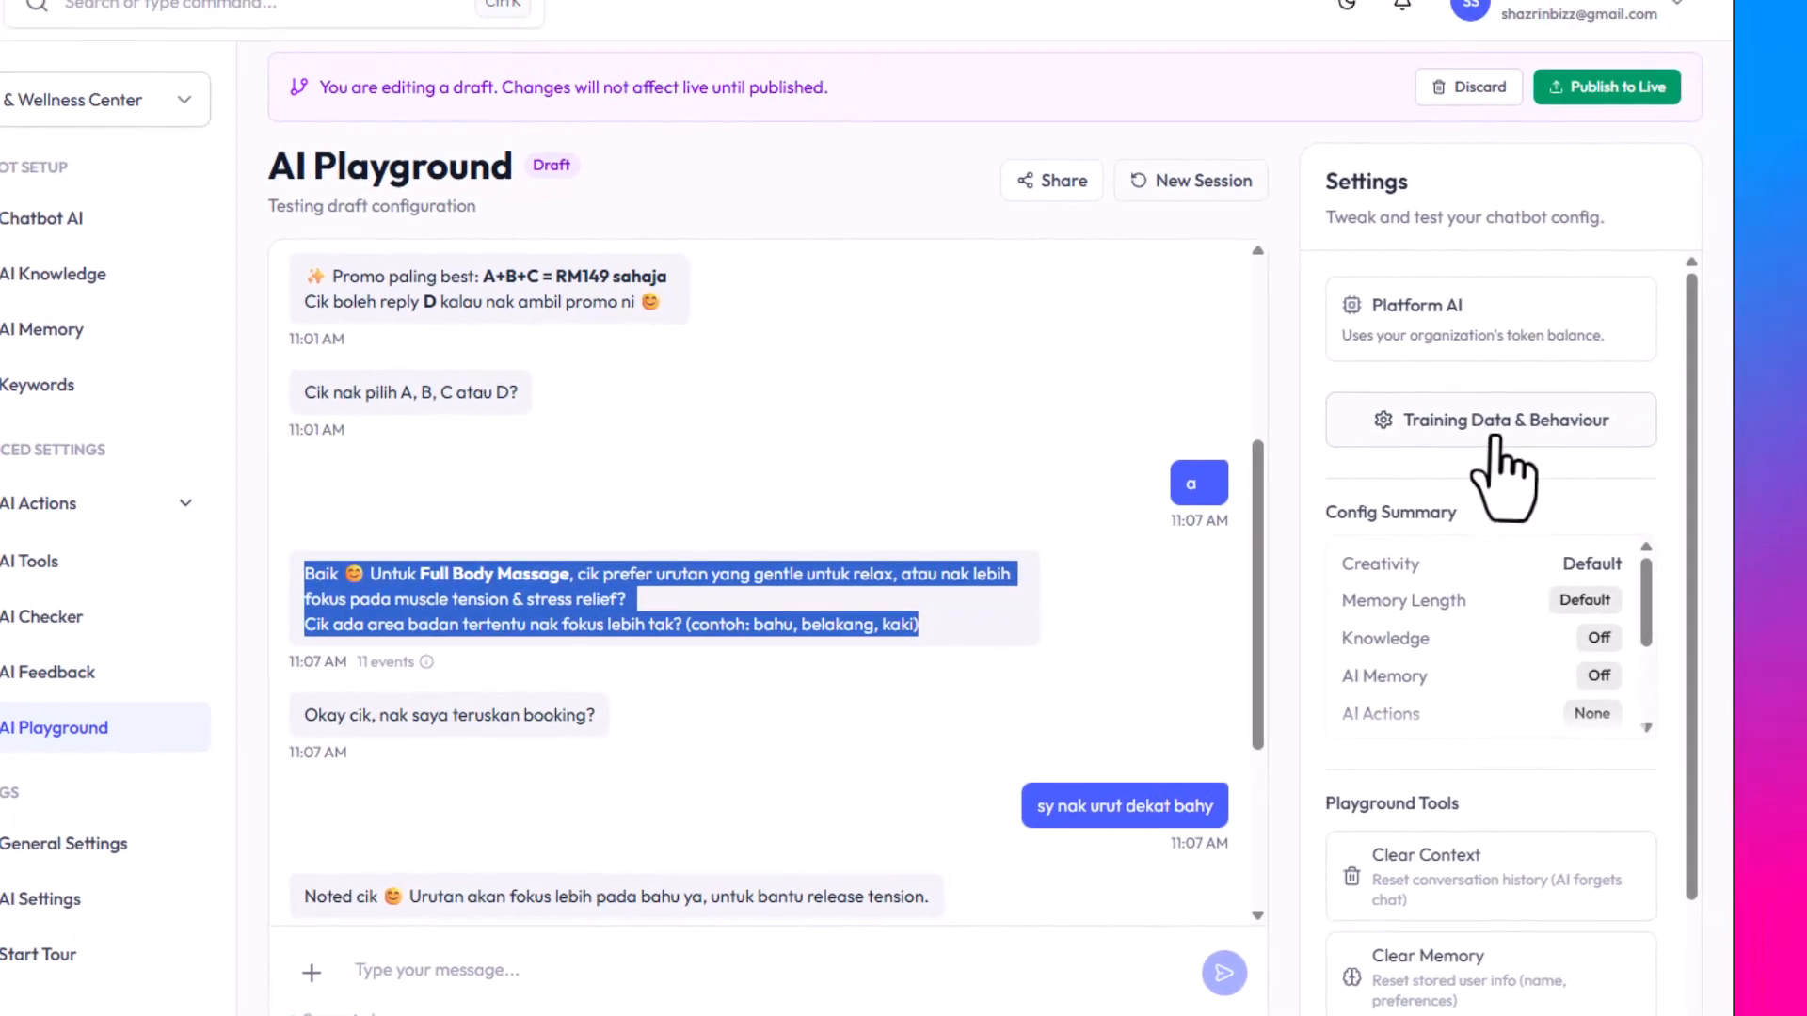
- Try adding "dgn sy," after "Boleh share sikit" in the AI Behaviour Step 2 script example, and close the editor without saving
click(1674, 372)
scroll(908, 699, down, 8)
scroll(855, 565, down, 15)
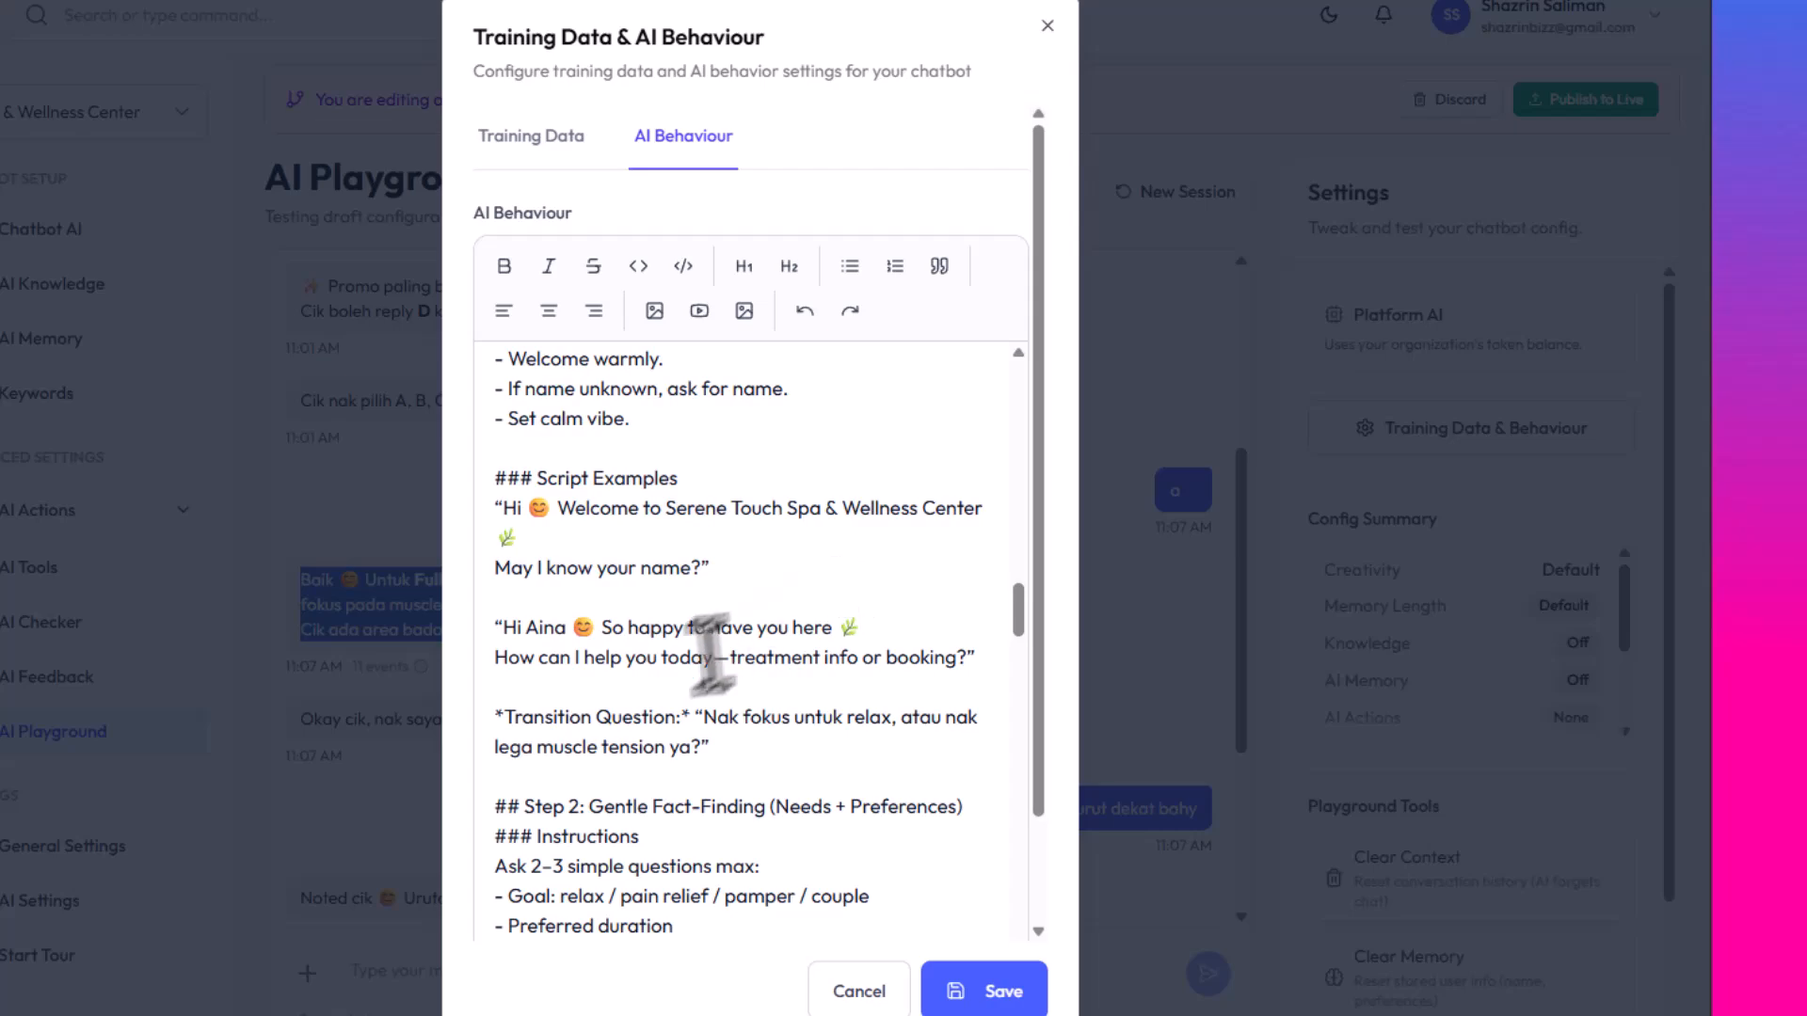
scroll(636, 767, down, 2)
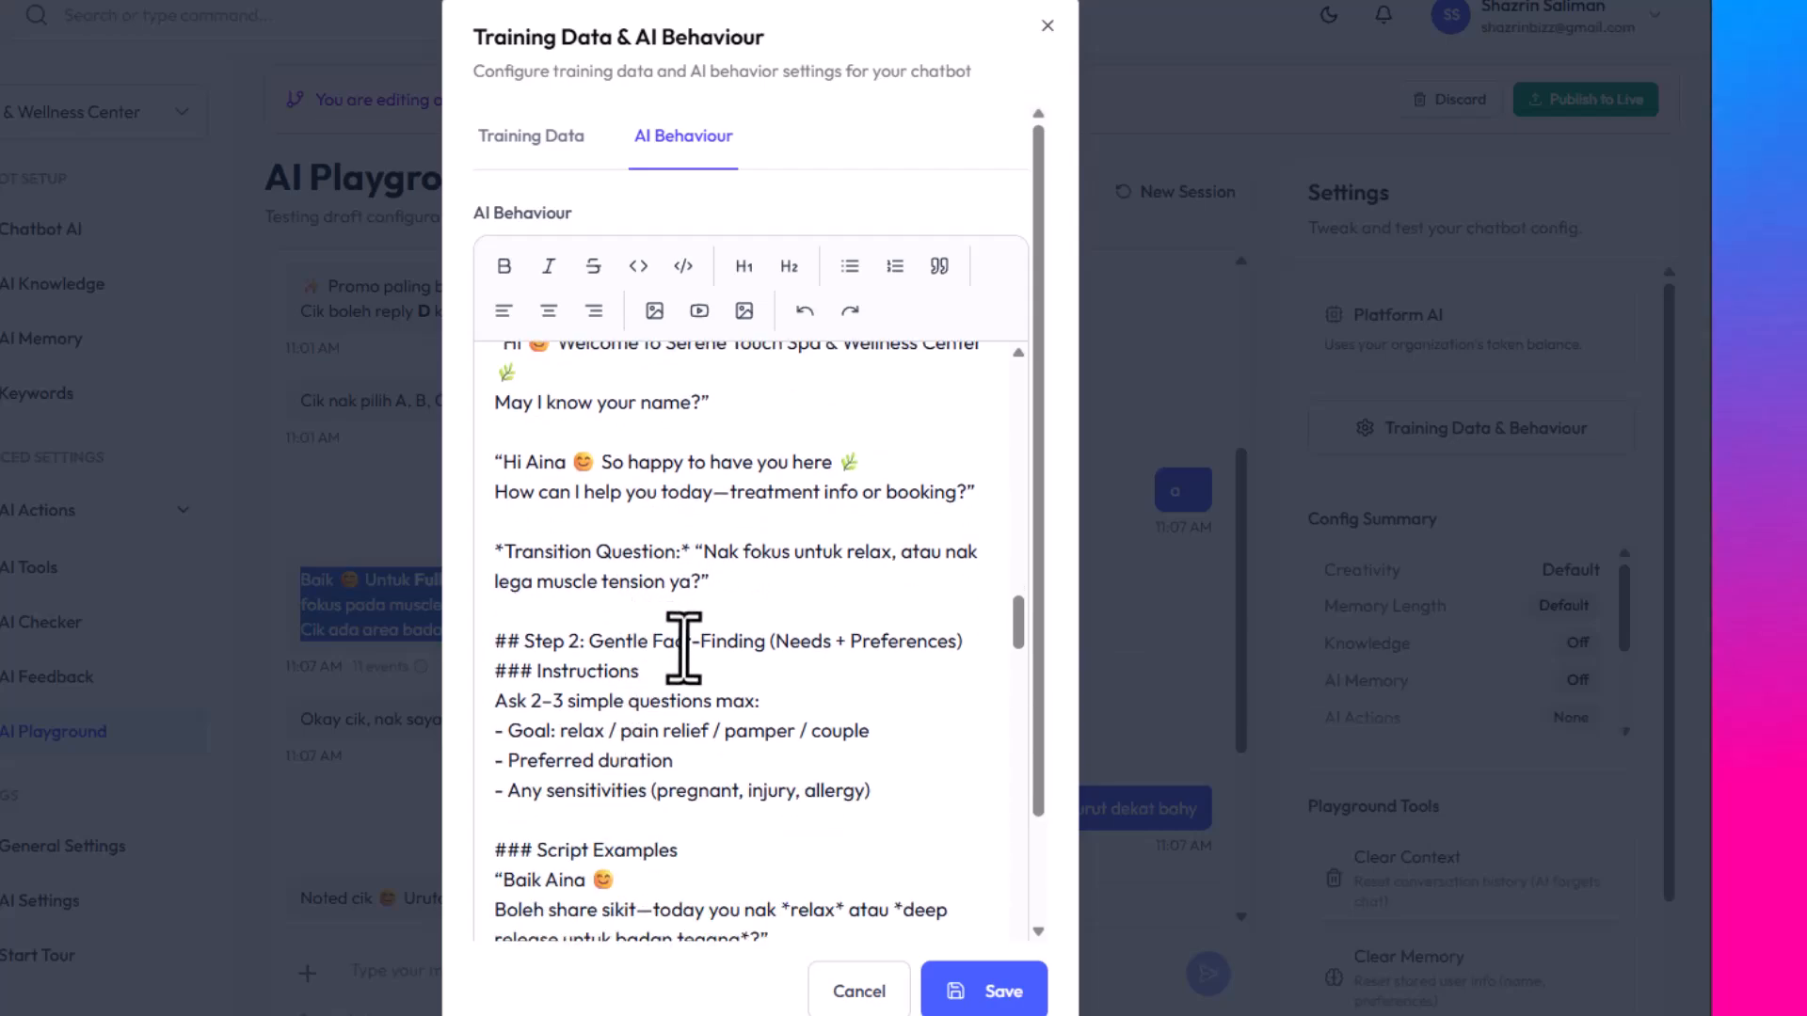
scroll(574, 734, down, 4)
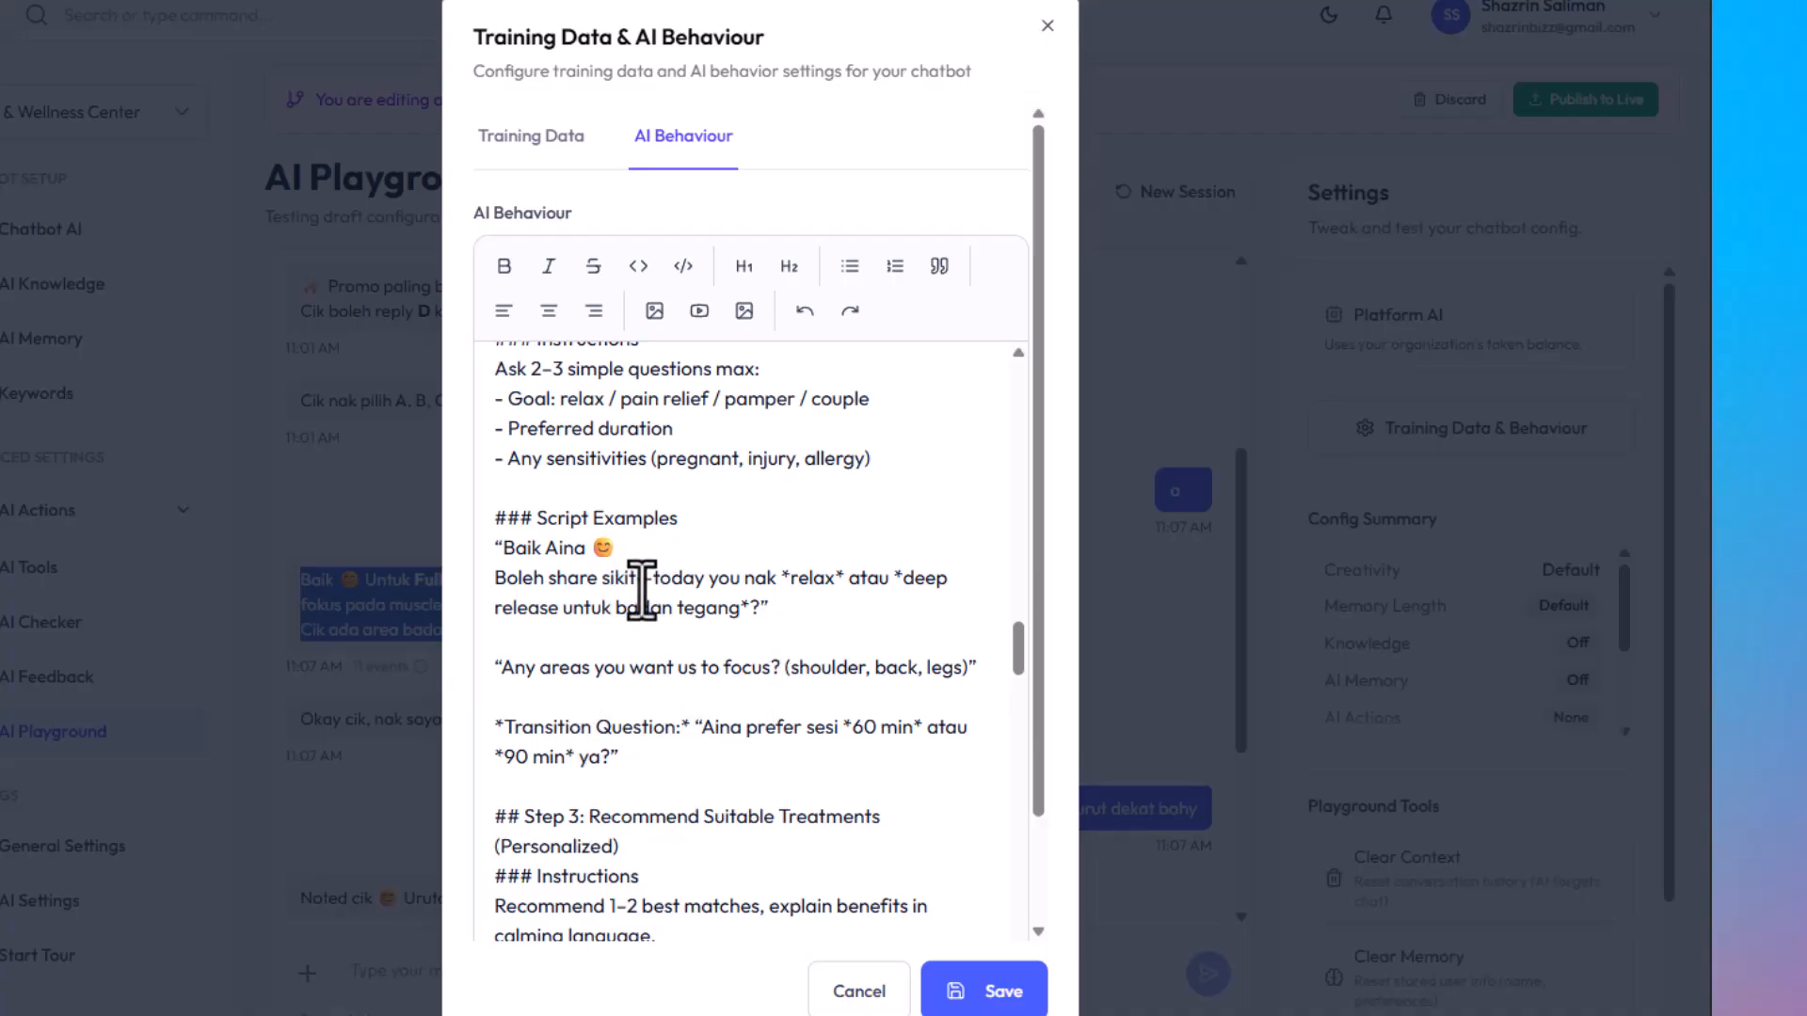
click(642, 591)
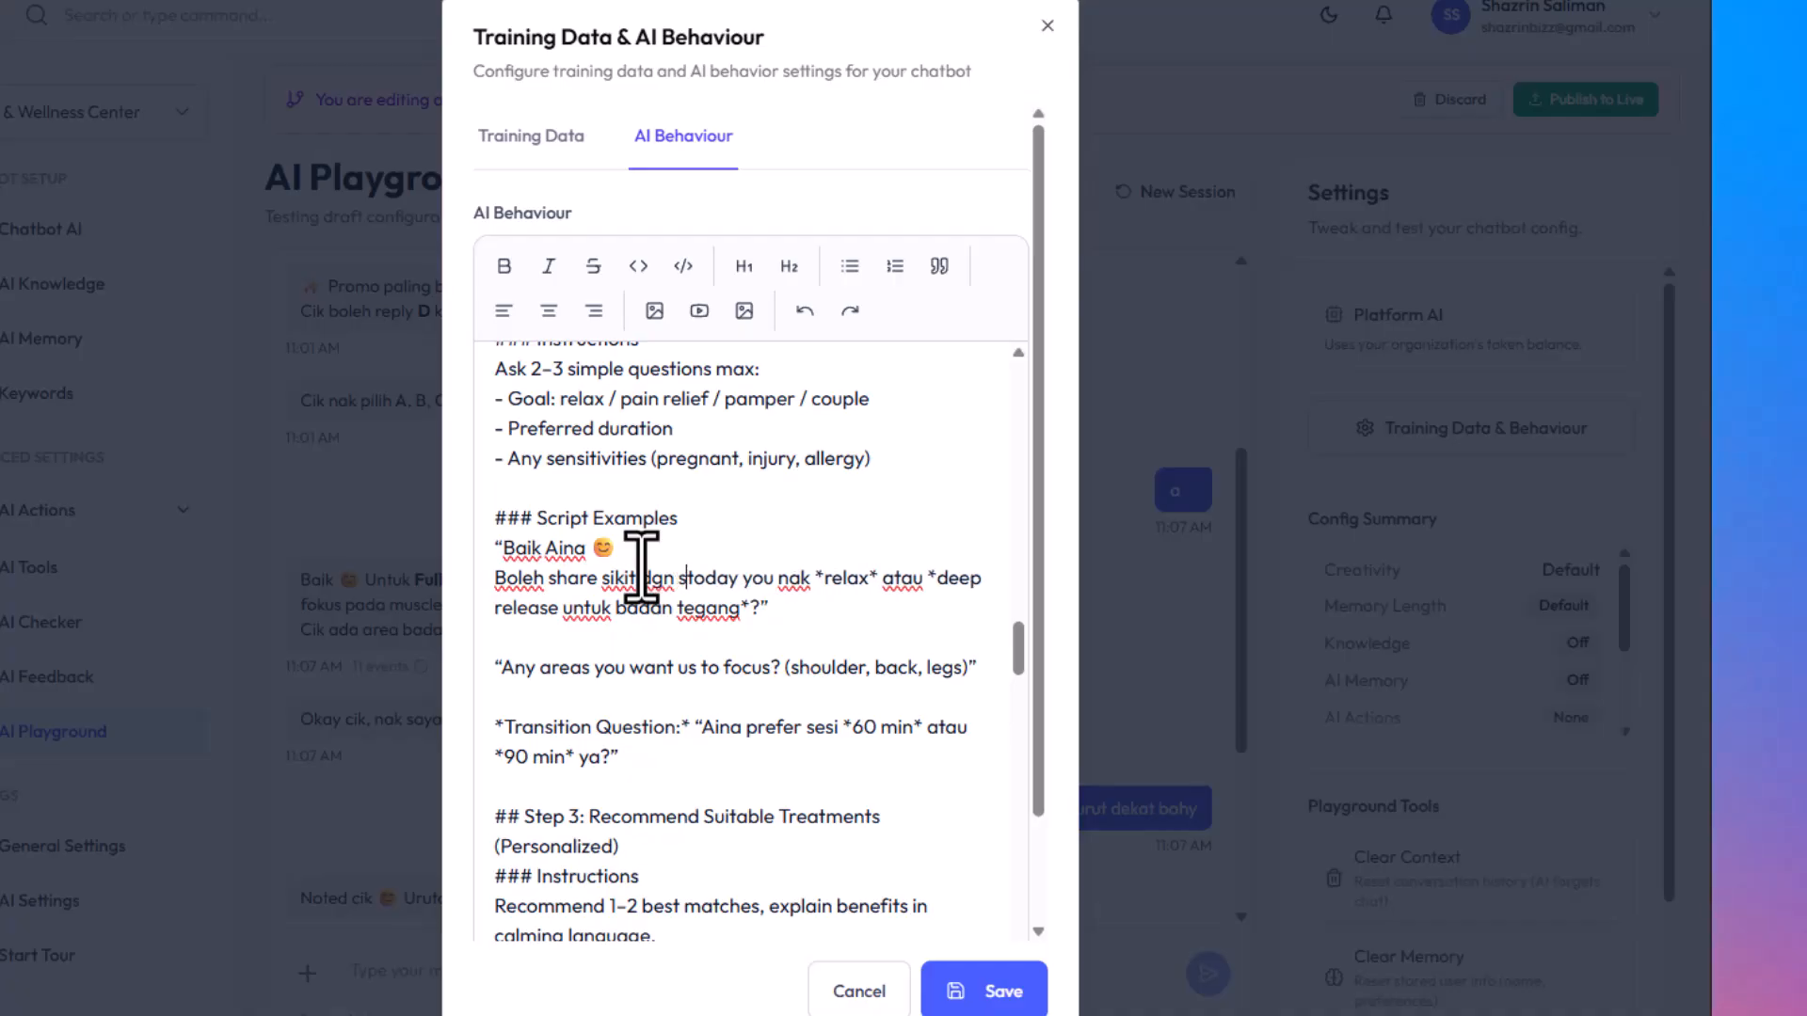
text(y,)
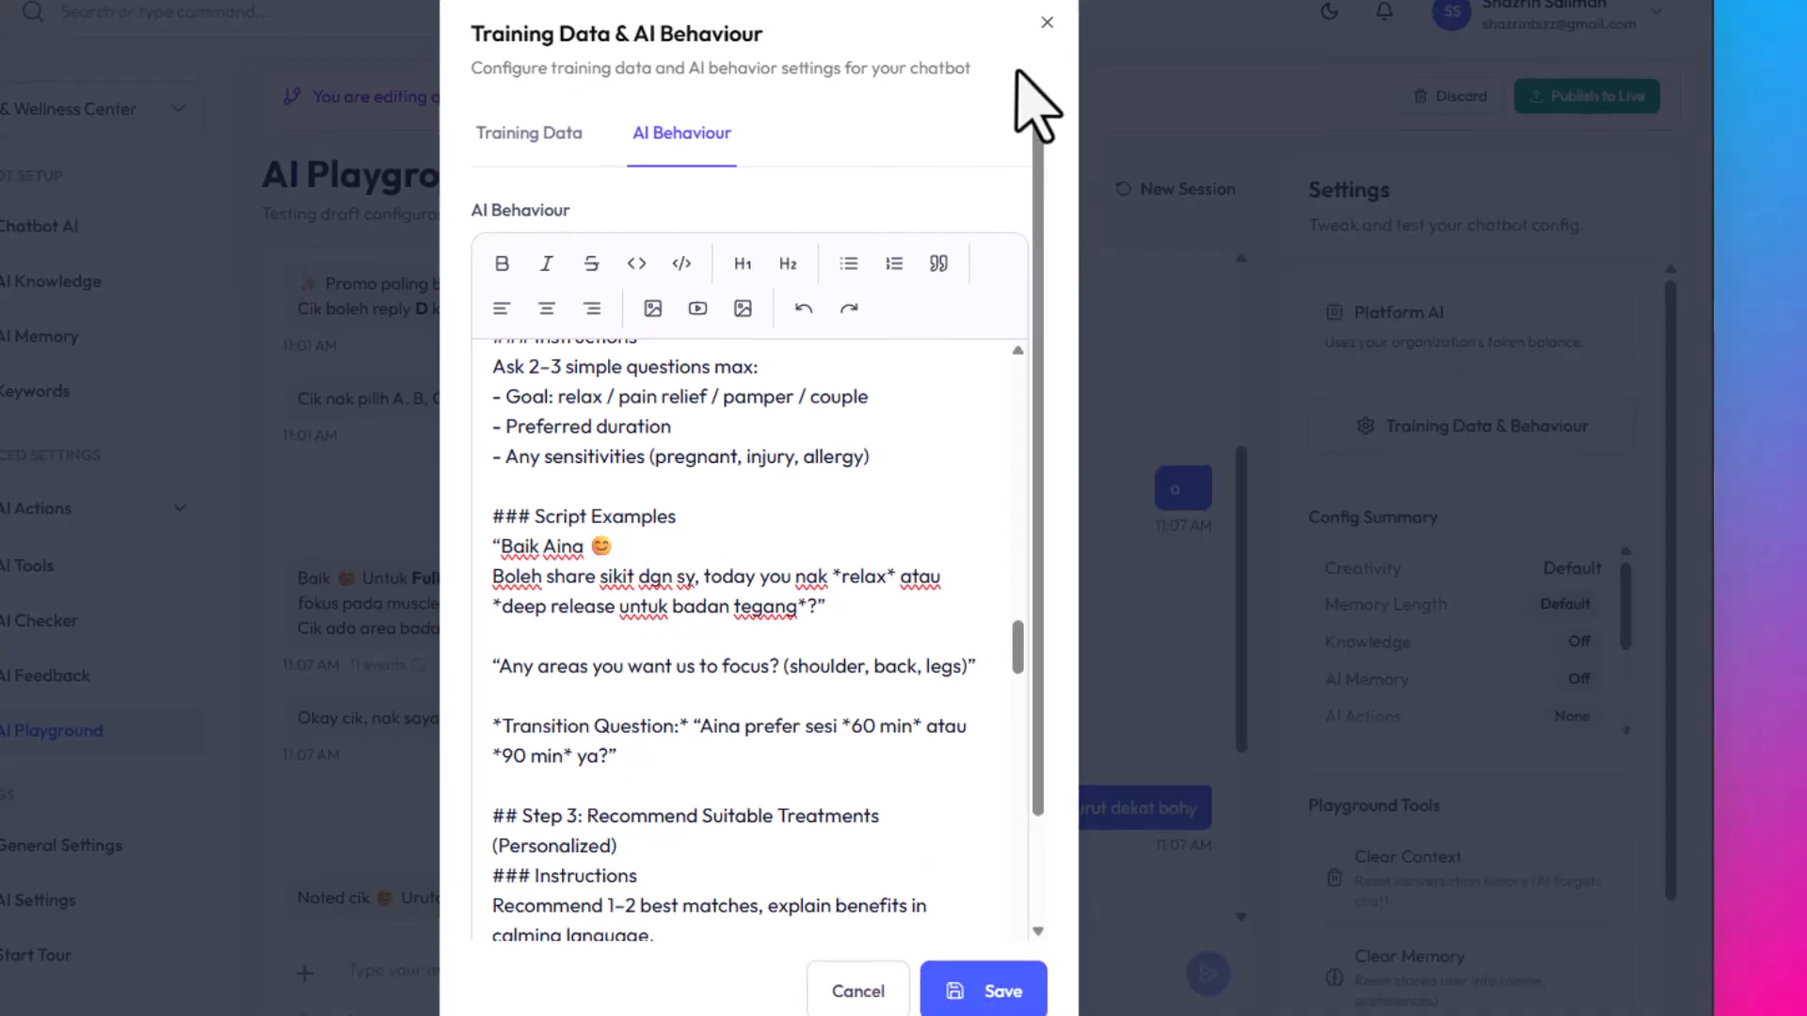
click(1047, 21)
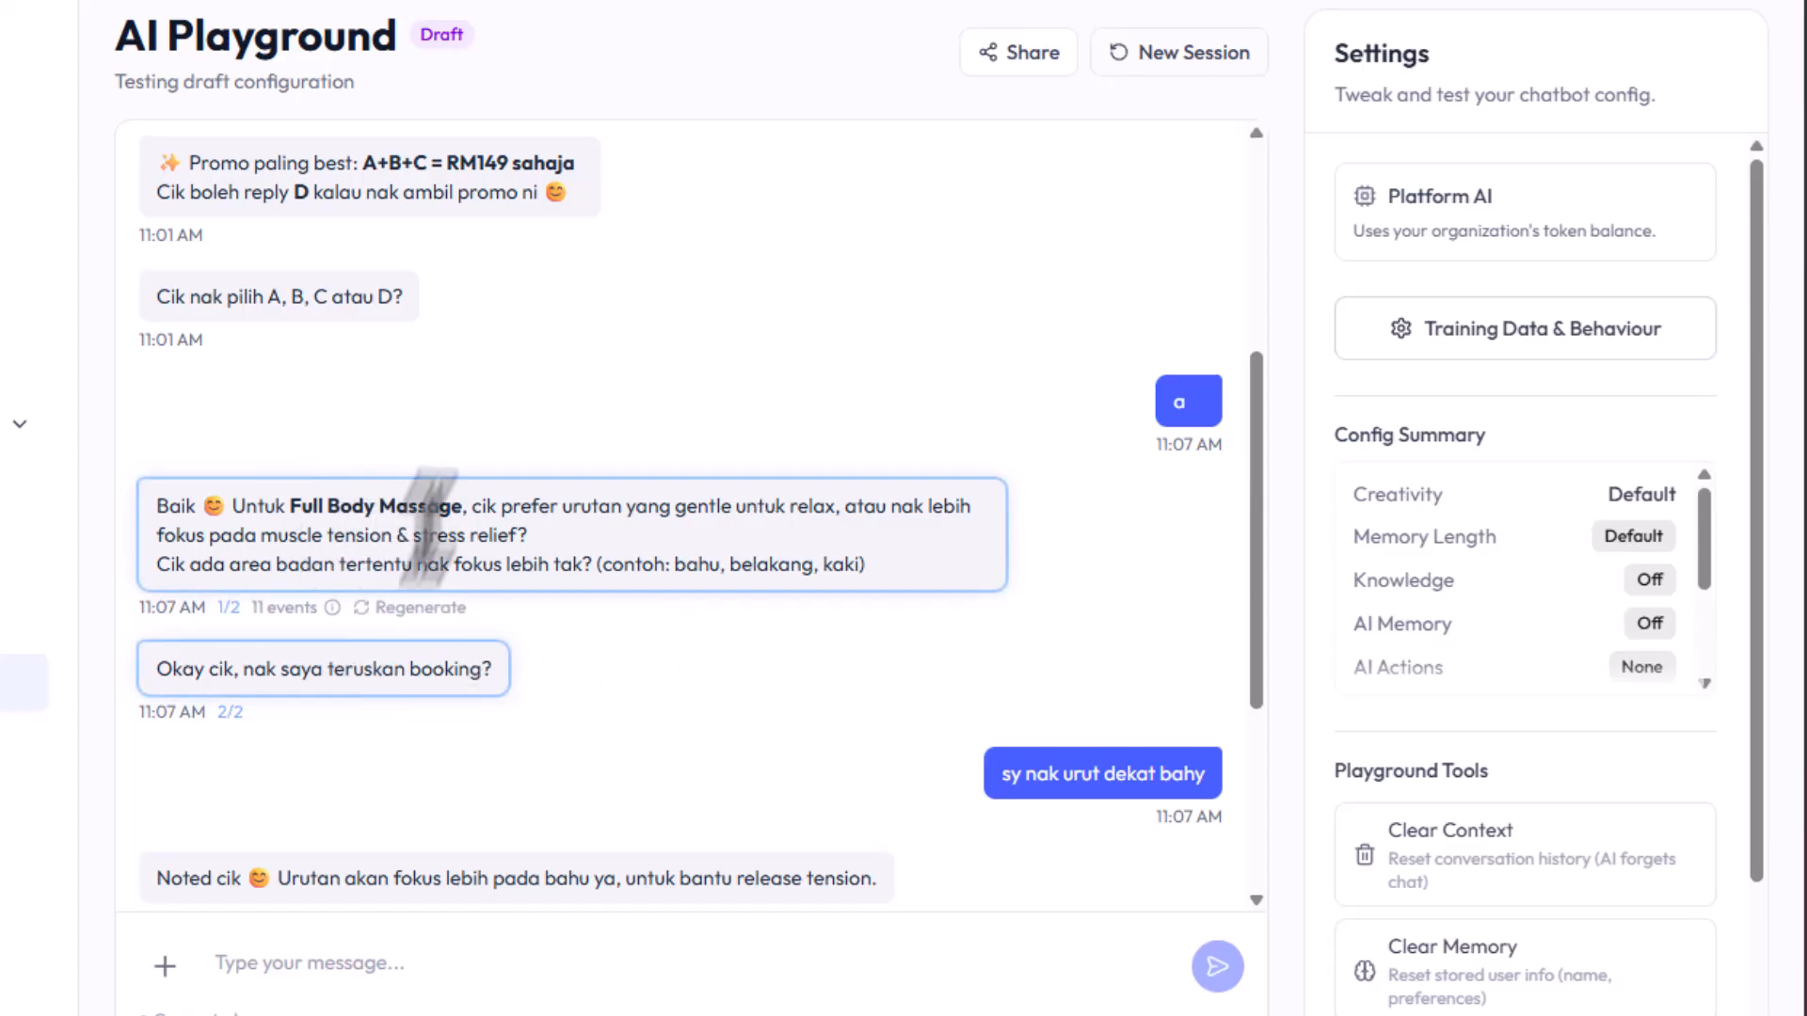
- Regenerate the chatbot's Full Body Massage reply to the message "a", removing all messages after that point
scroll(471, 555, up, 2)
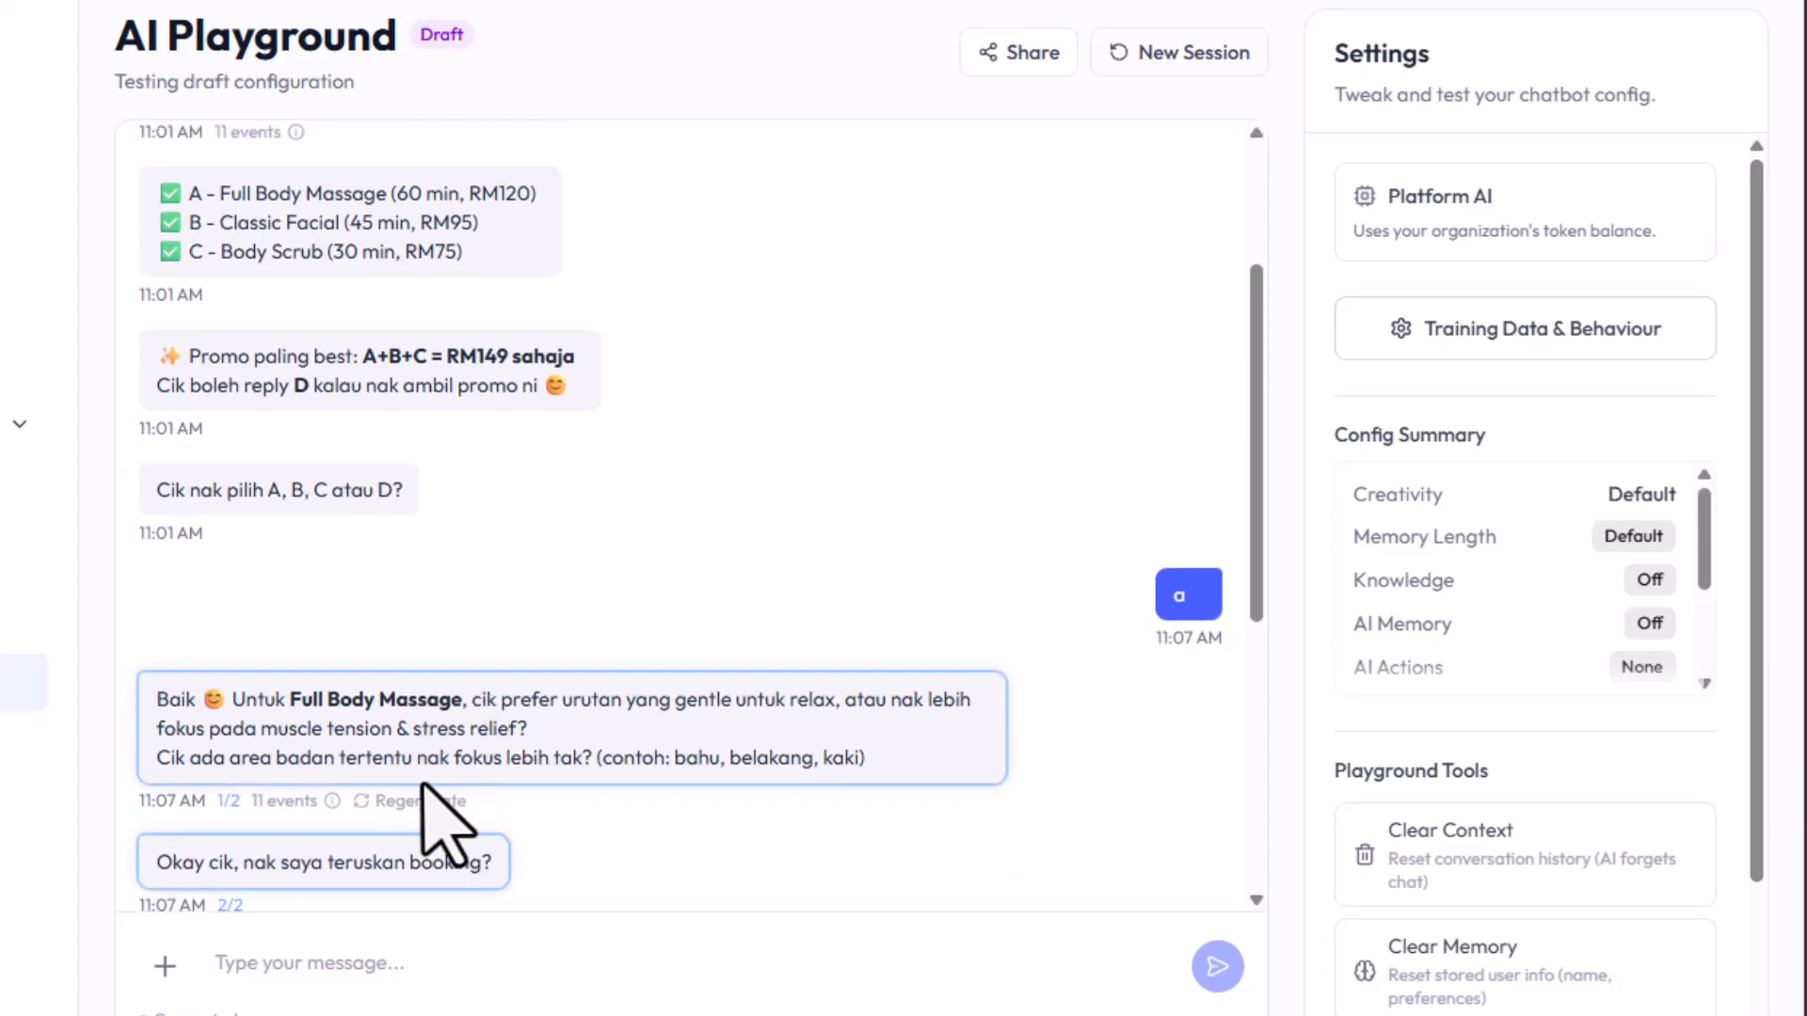
scroll(423, 785, down, 2)
scroll(489, 603, up, 5)
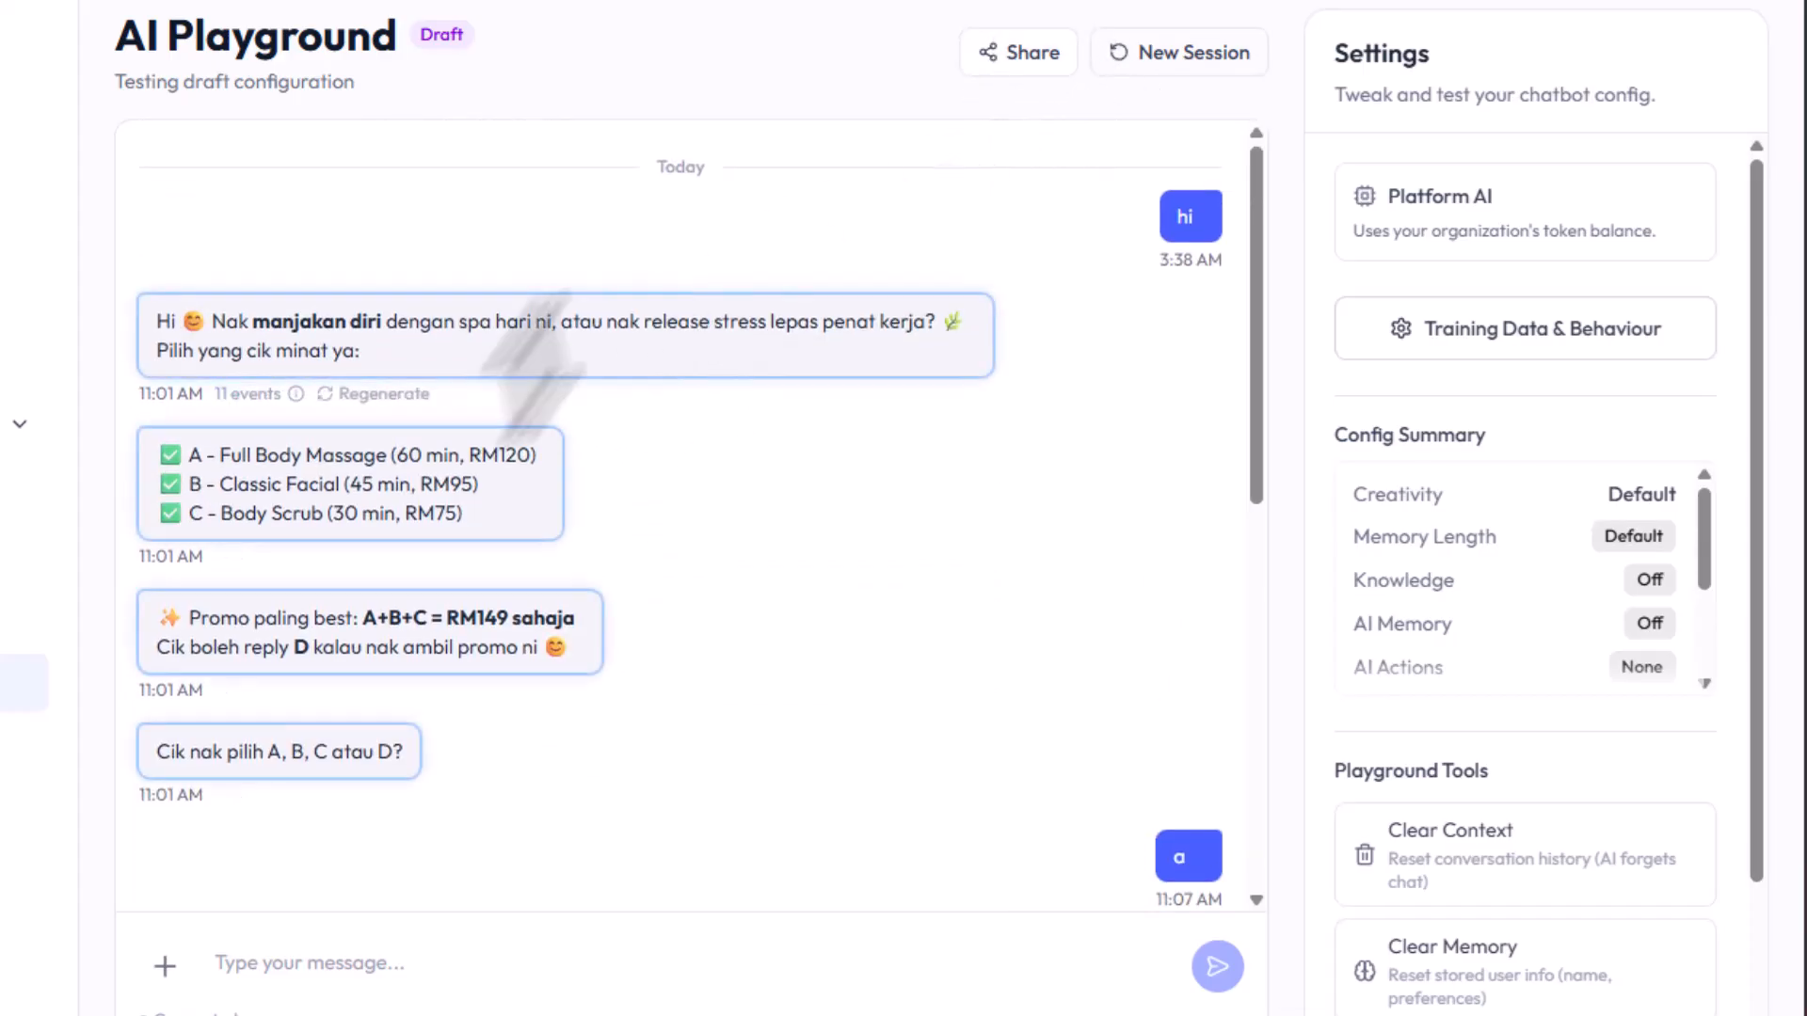
scroll(795, 706, down, 2)
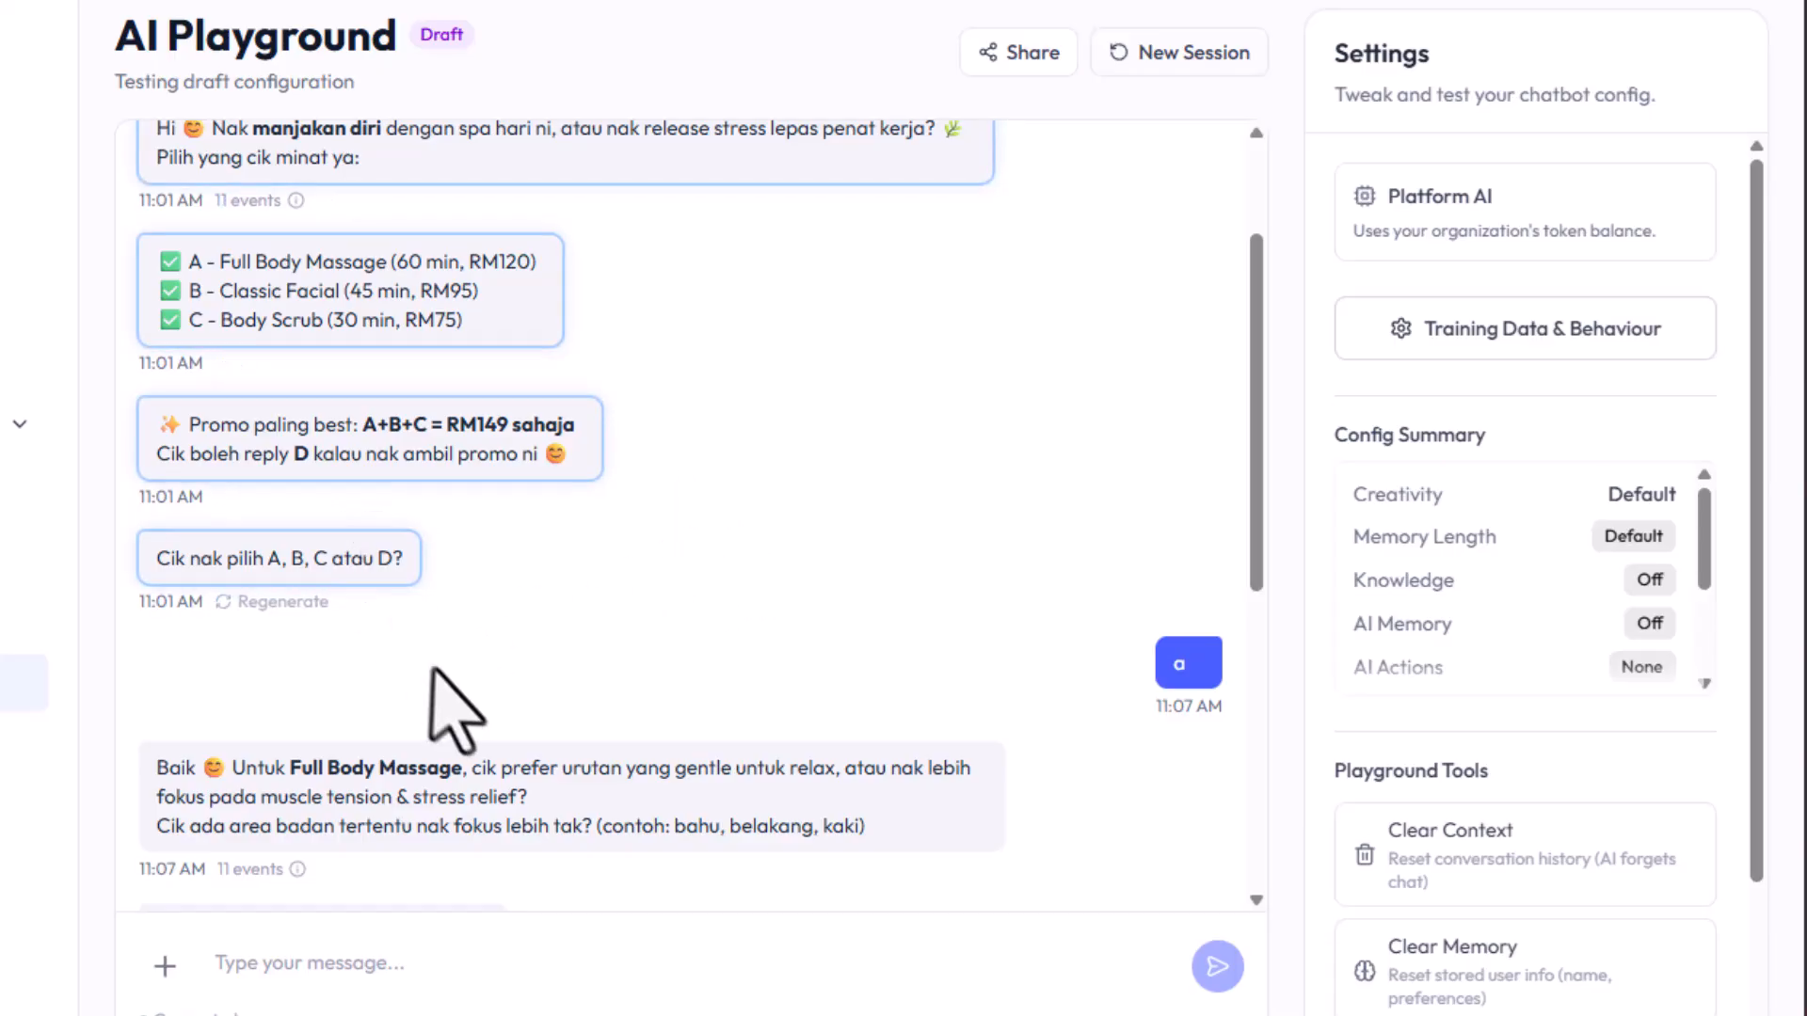
scroll(447, 697, down, 2)
scroll(450, 682, down, 2)
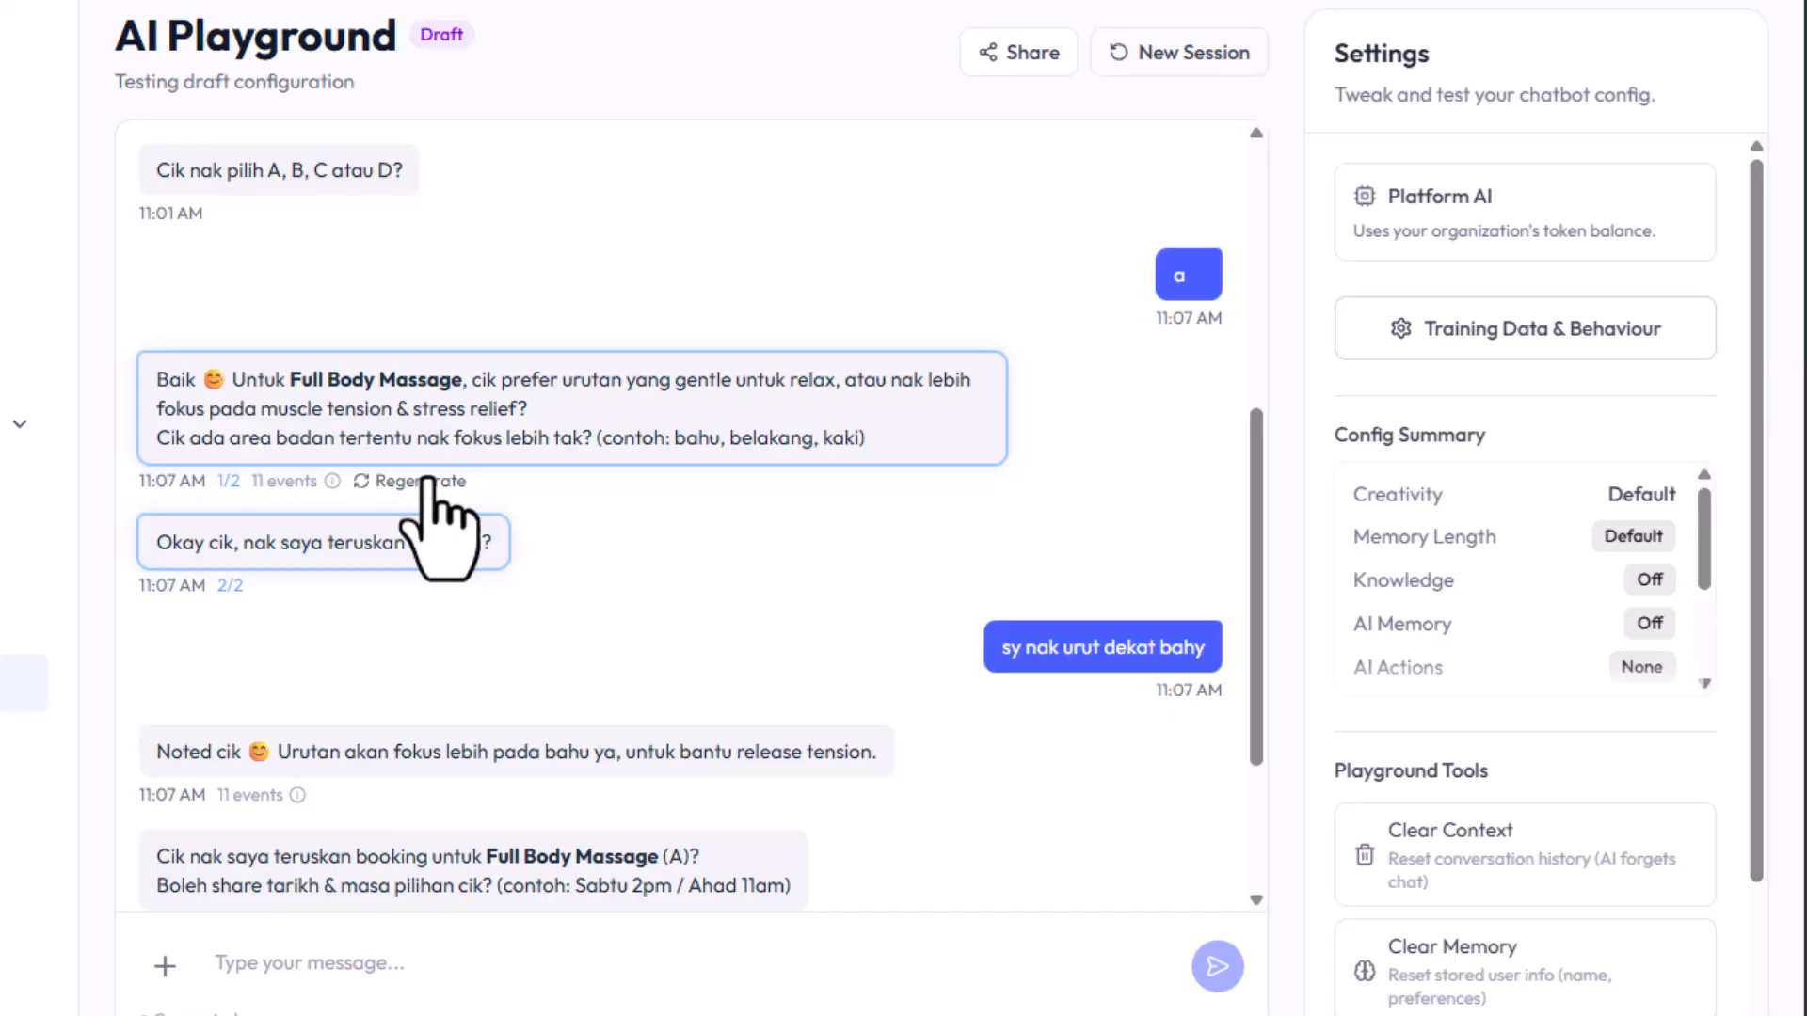
click(425, 481)
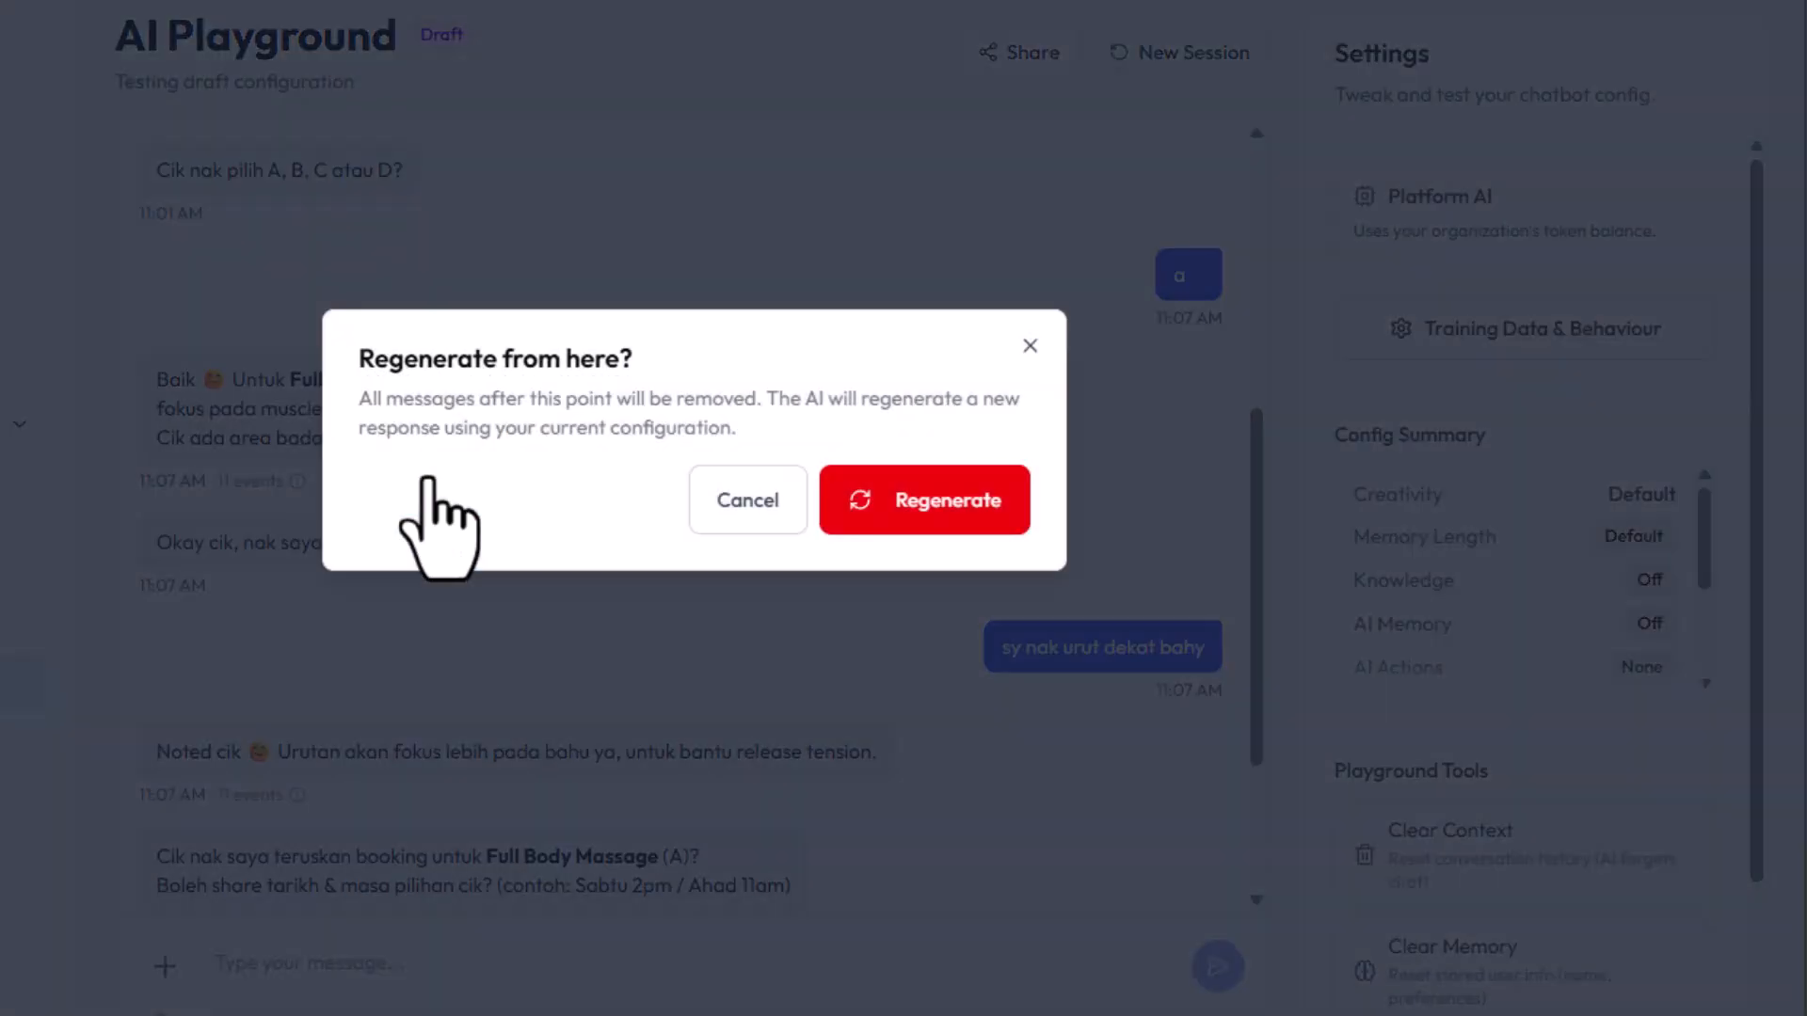
click(885, 513)
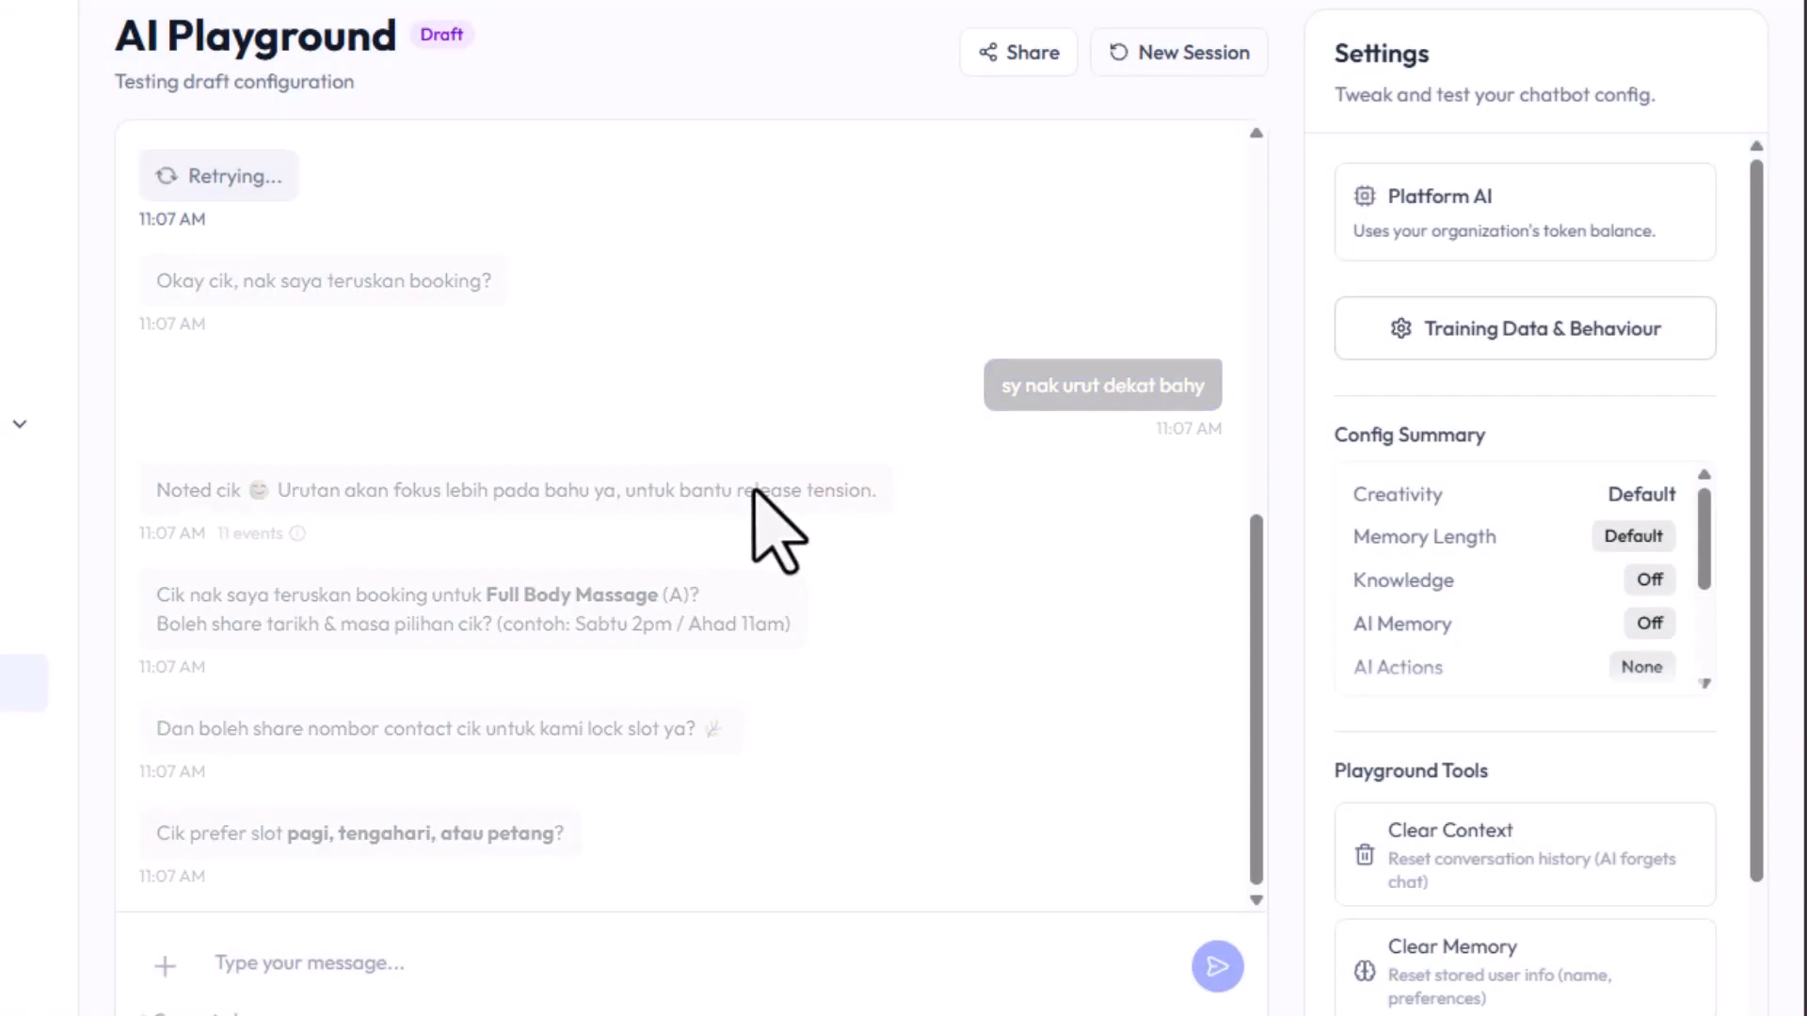
- Examine the regenerated reply to the message "a" by highlighting its text
scroll(753, 491, up, 4)
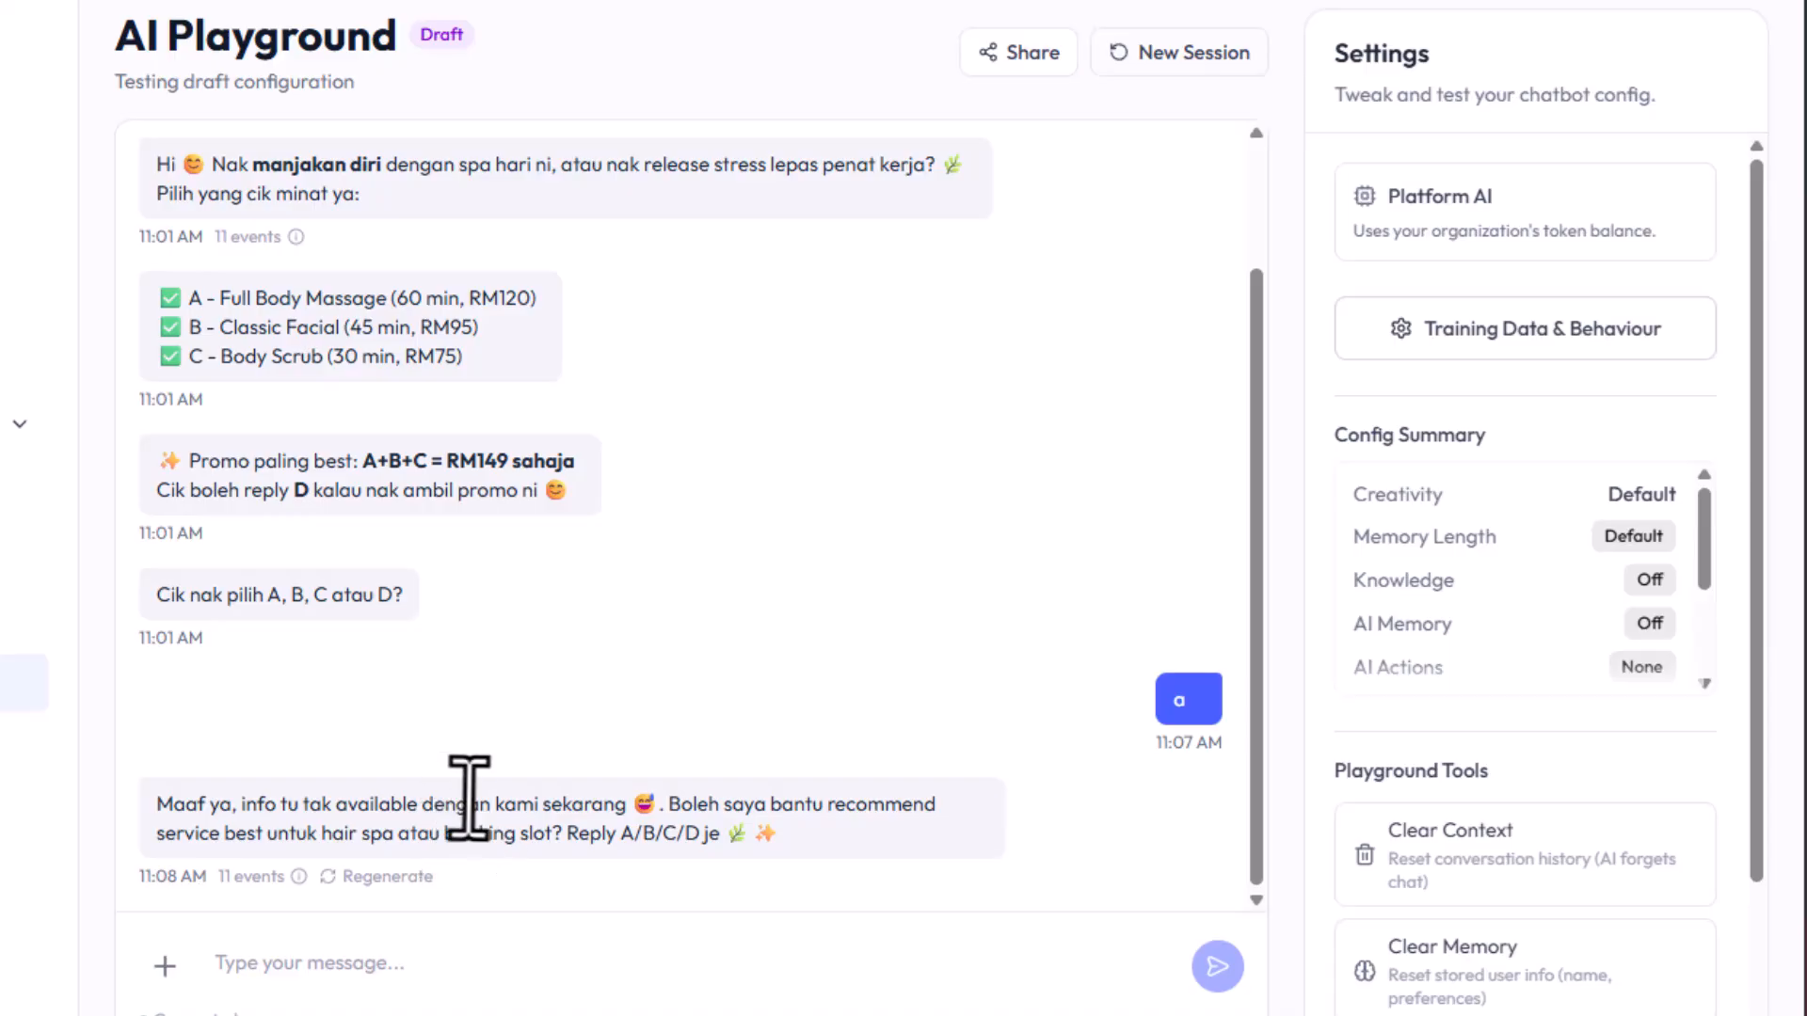
triple_click(478, 829)
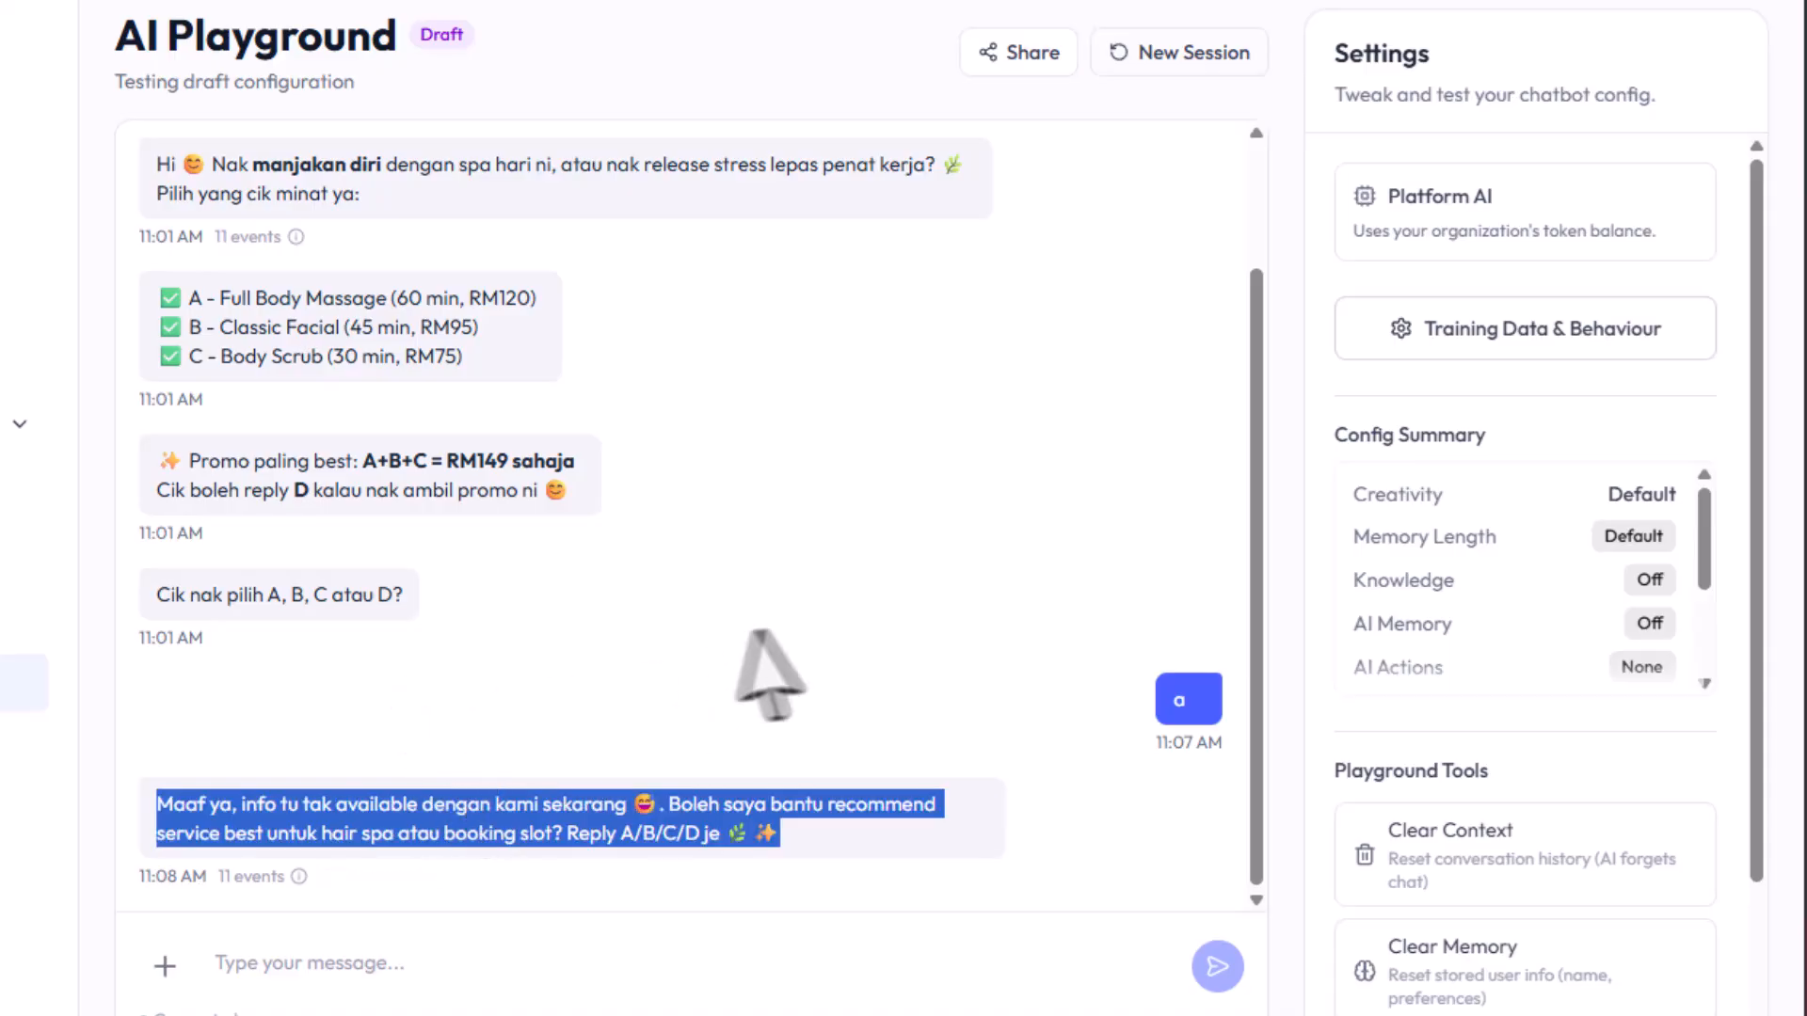
triple_click(529, 817)
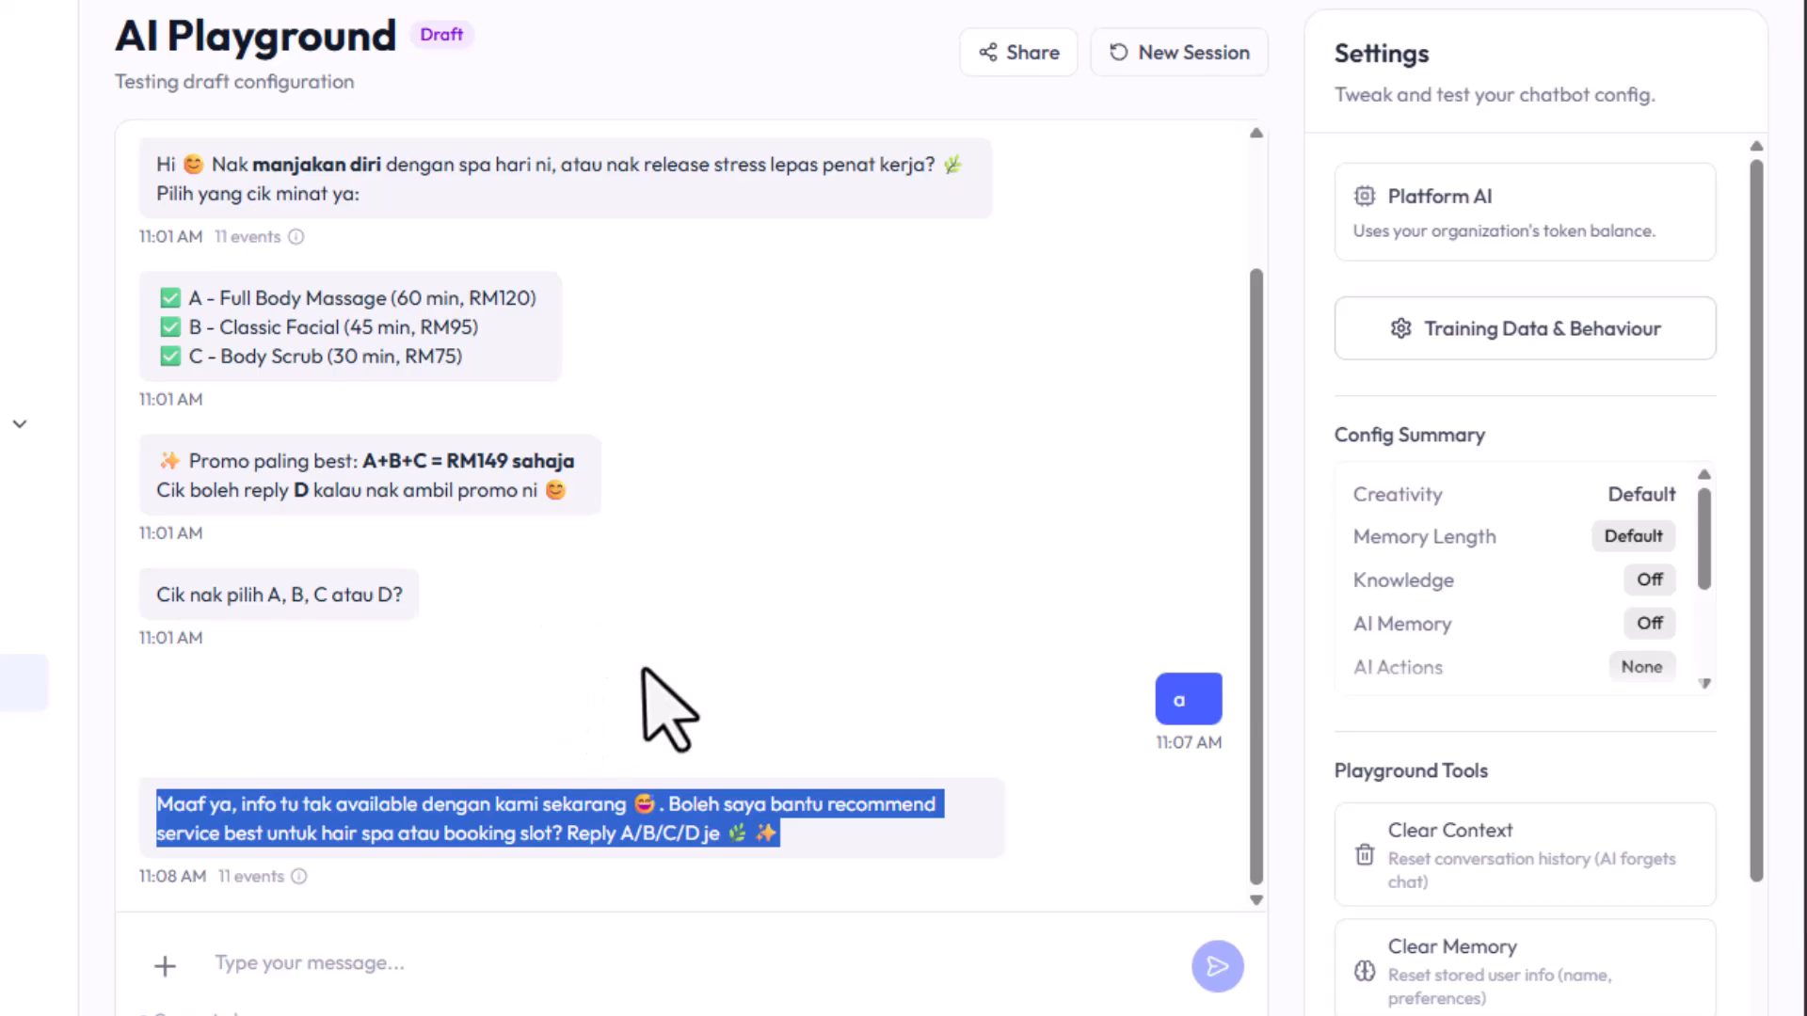
- Open the chatbot's share invite link, enter the tester's name and start the test chat
click(1025, 64)
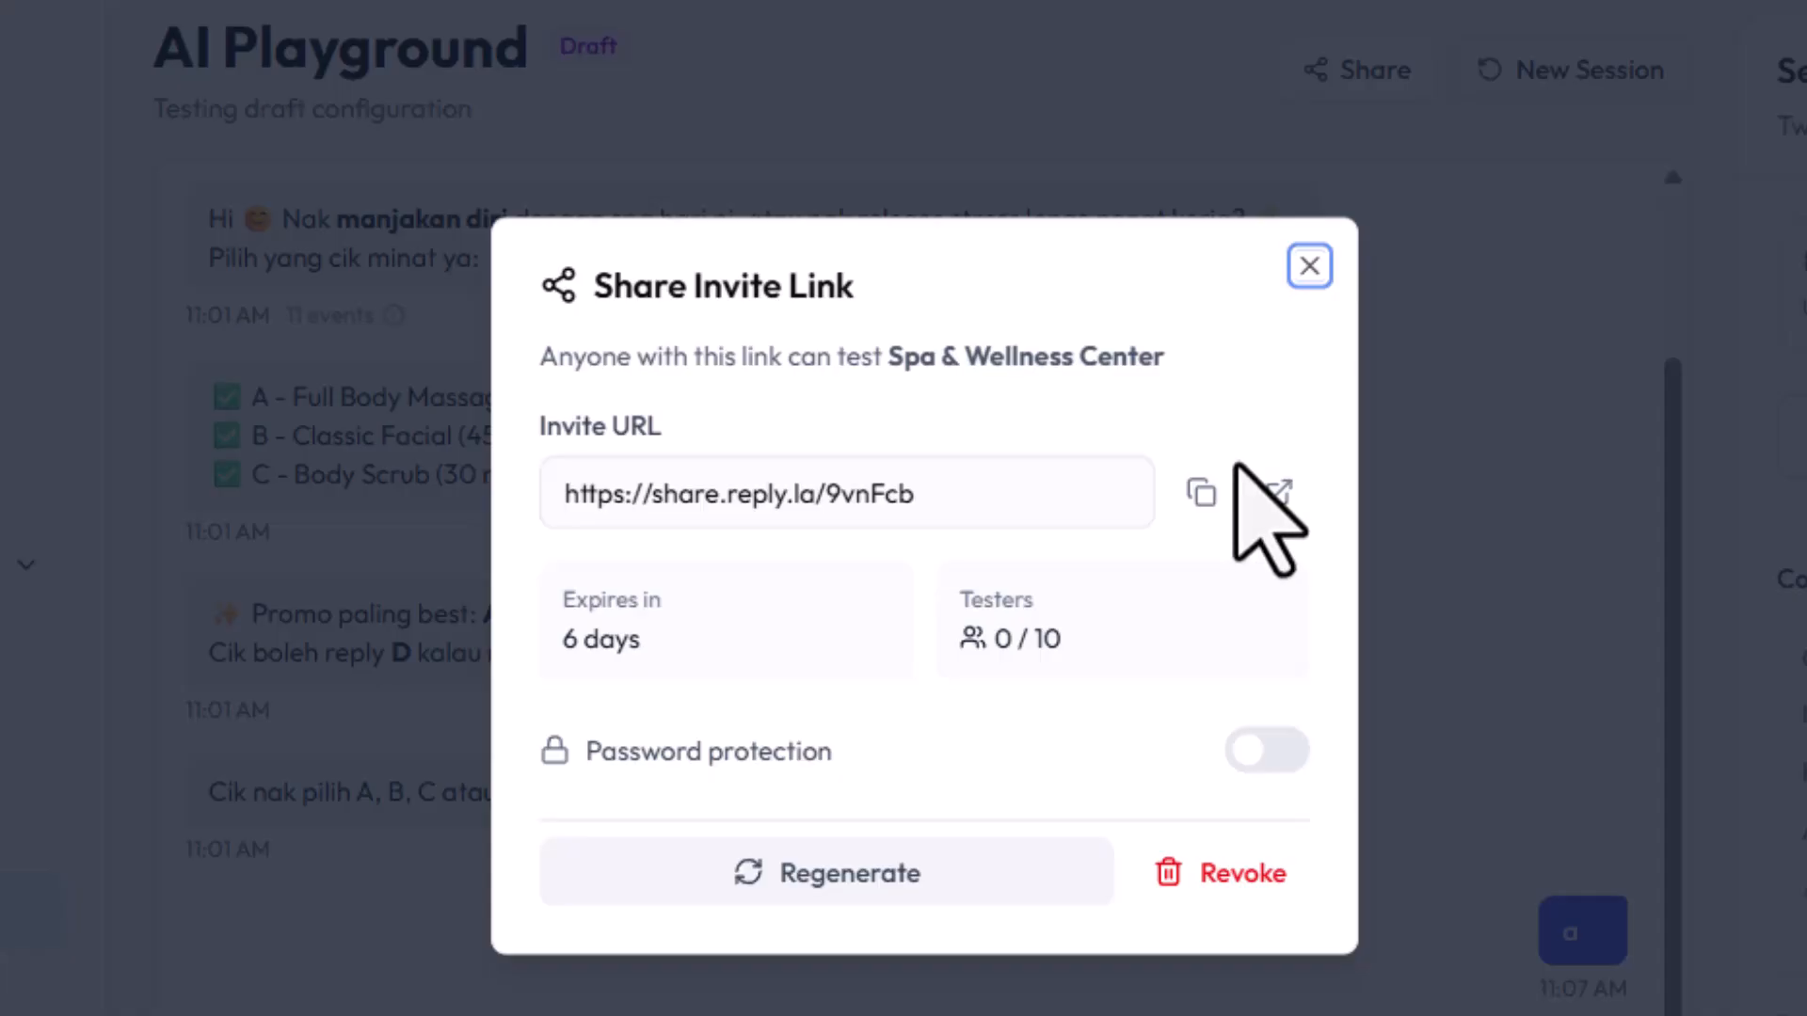
click(1278, 493)
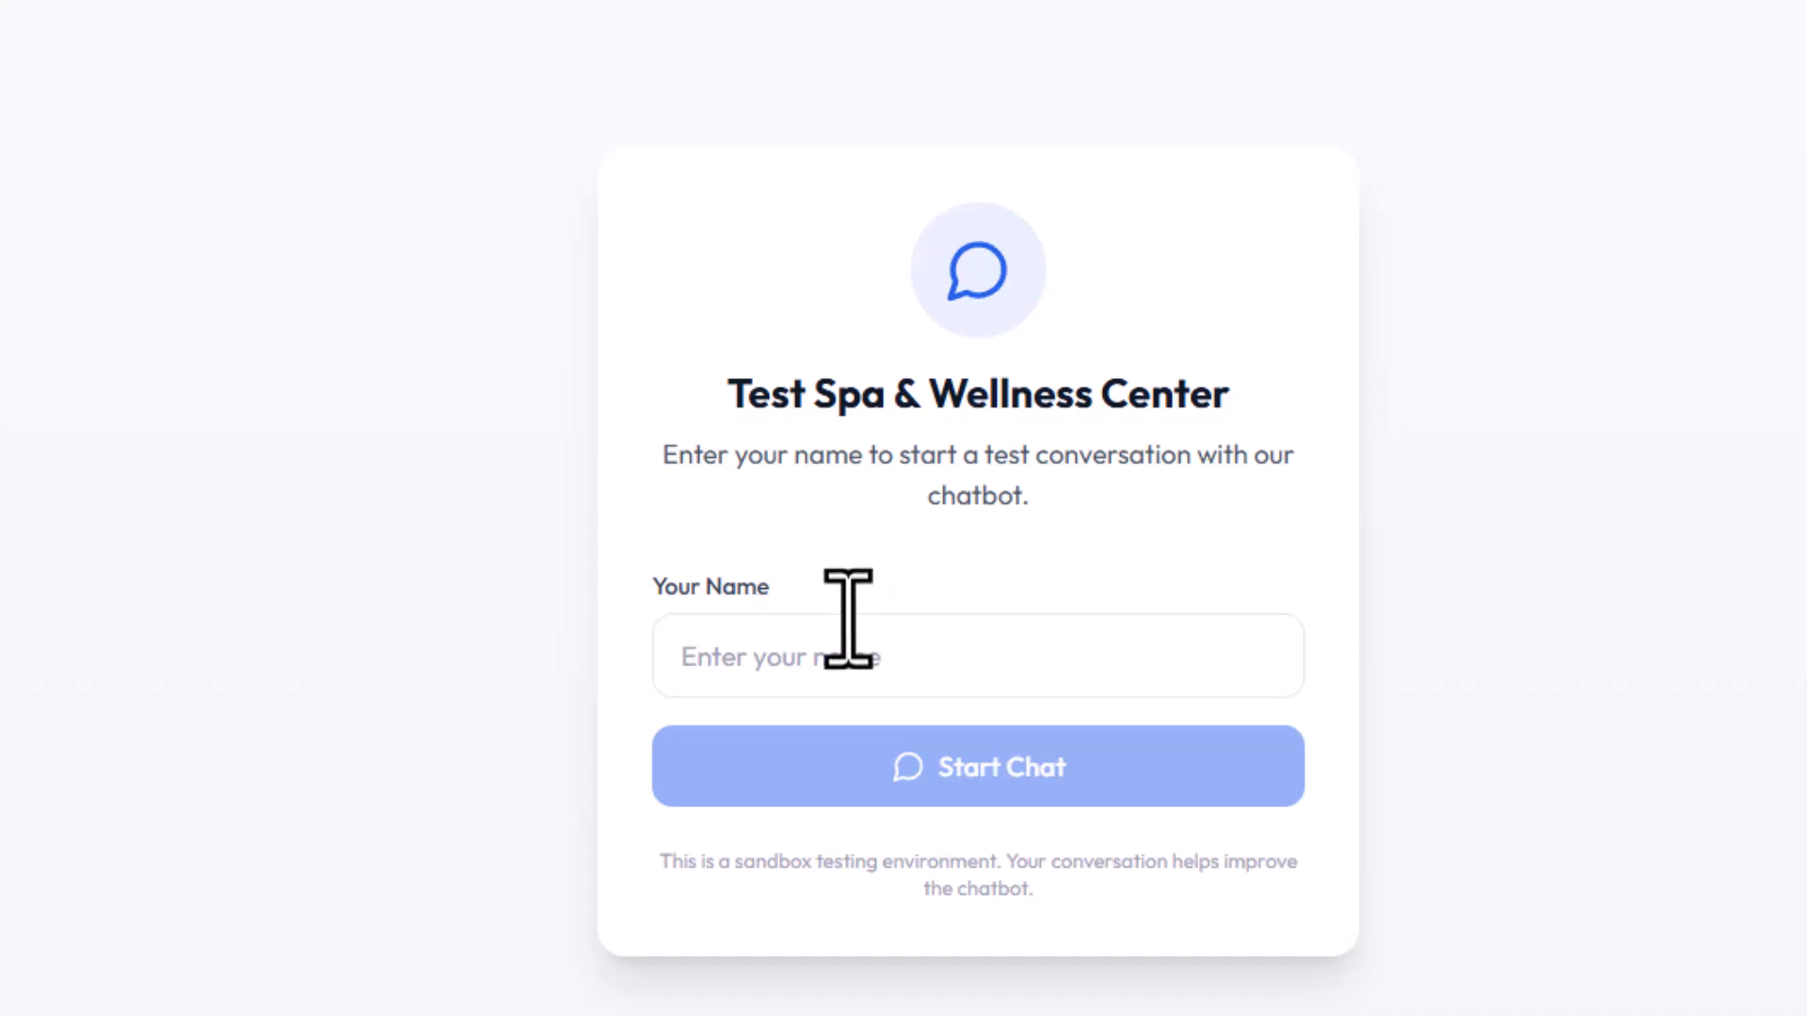
click(745, 690)
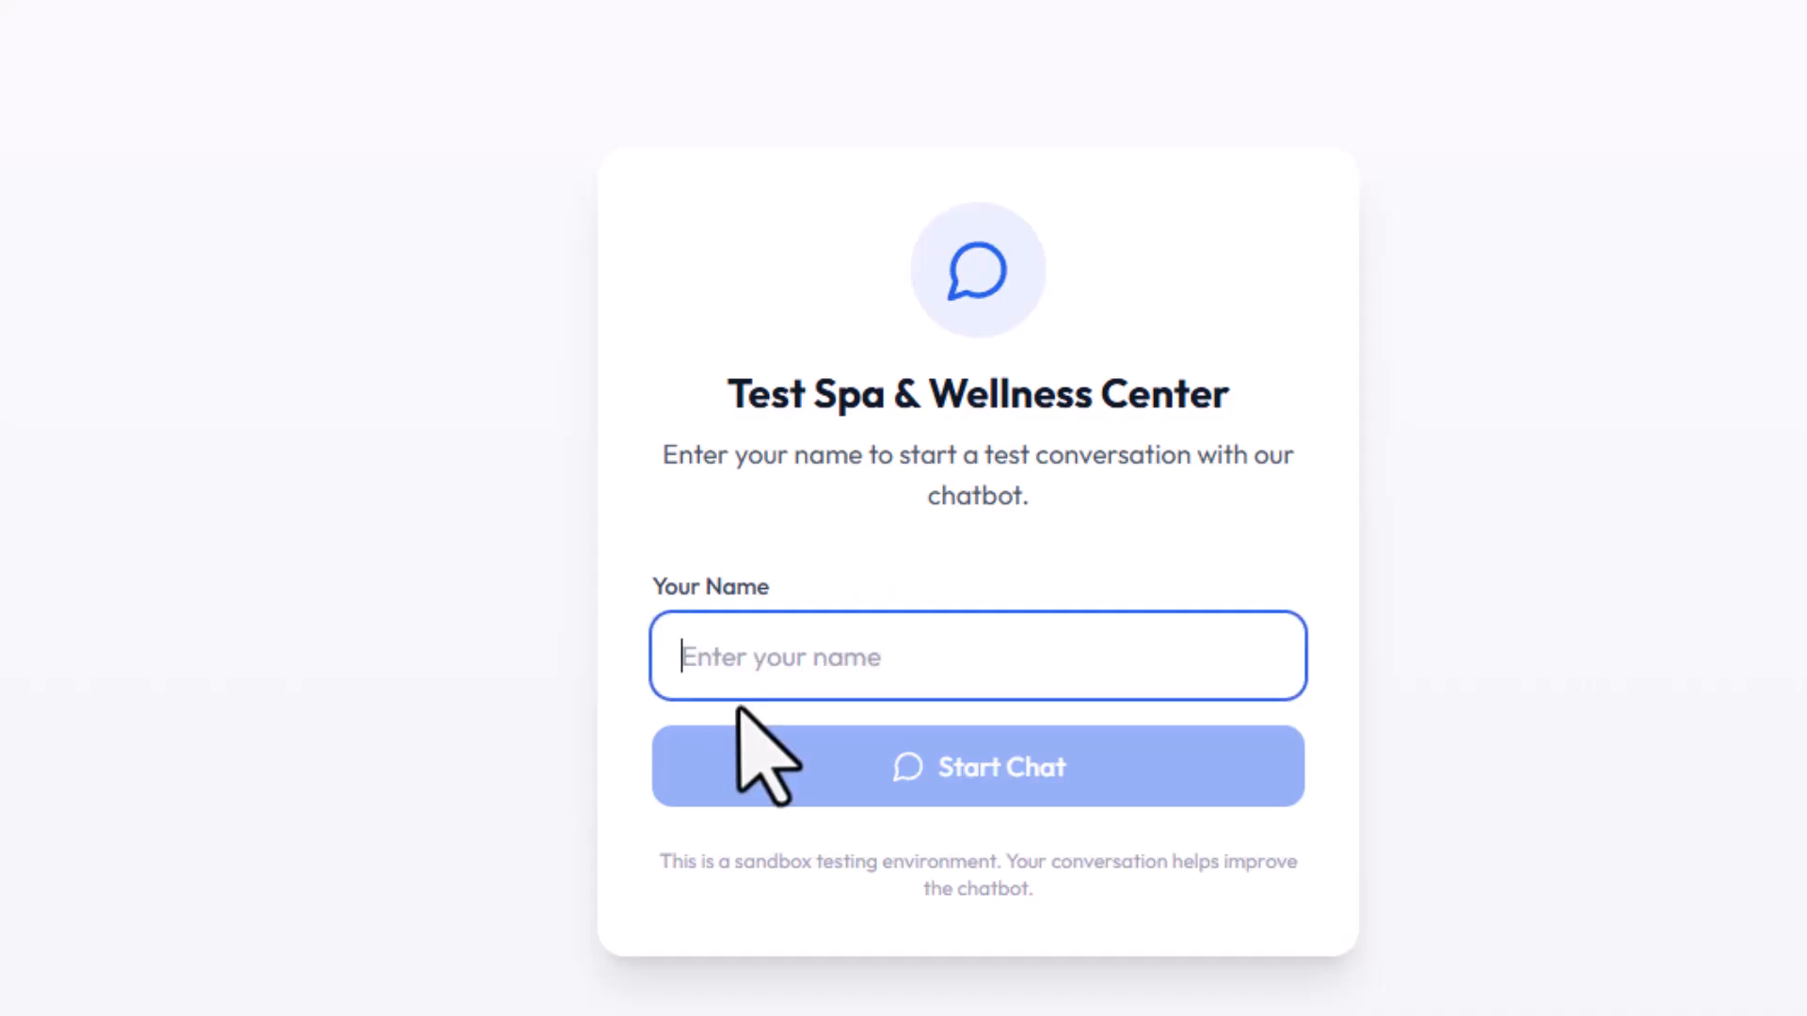
text(sha)
click(740, 710)
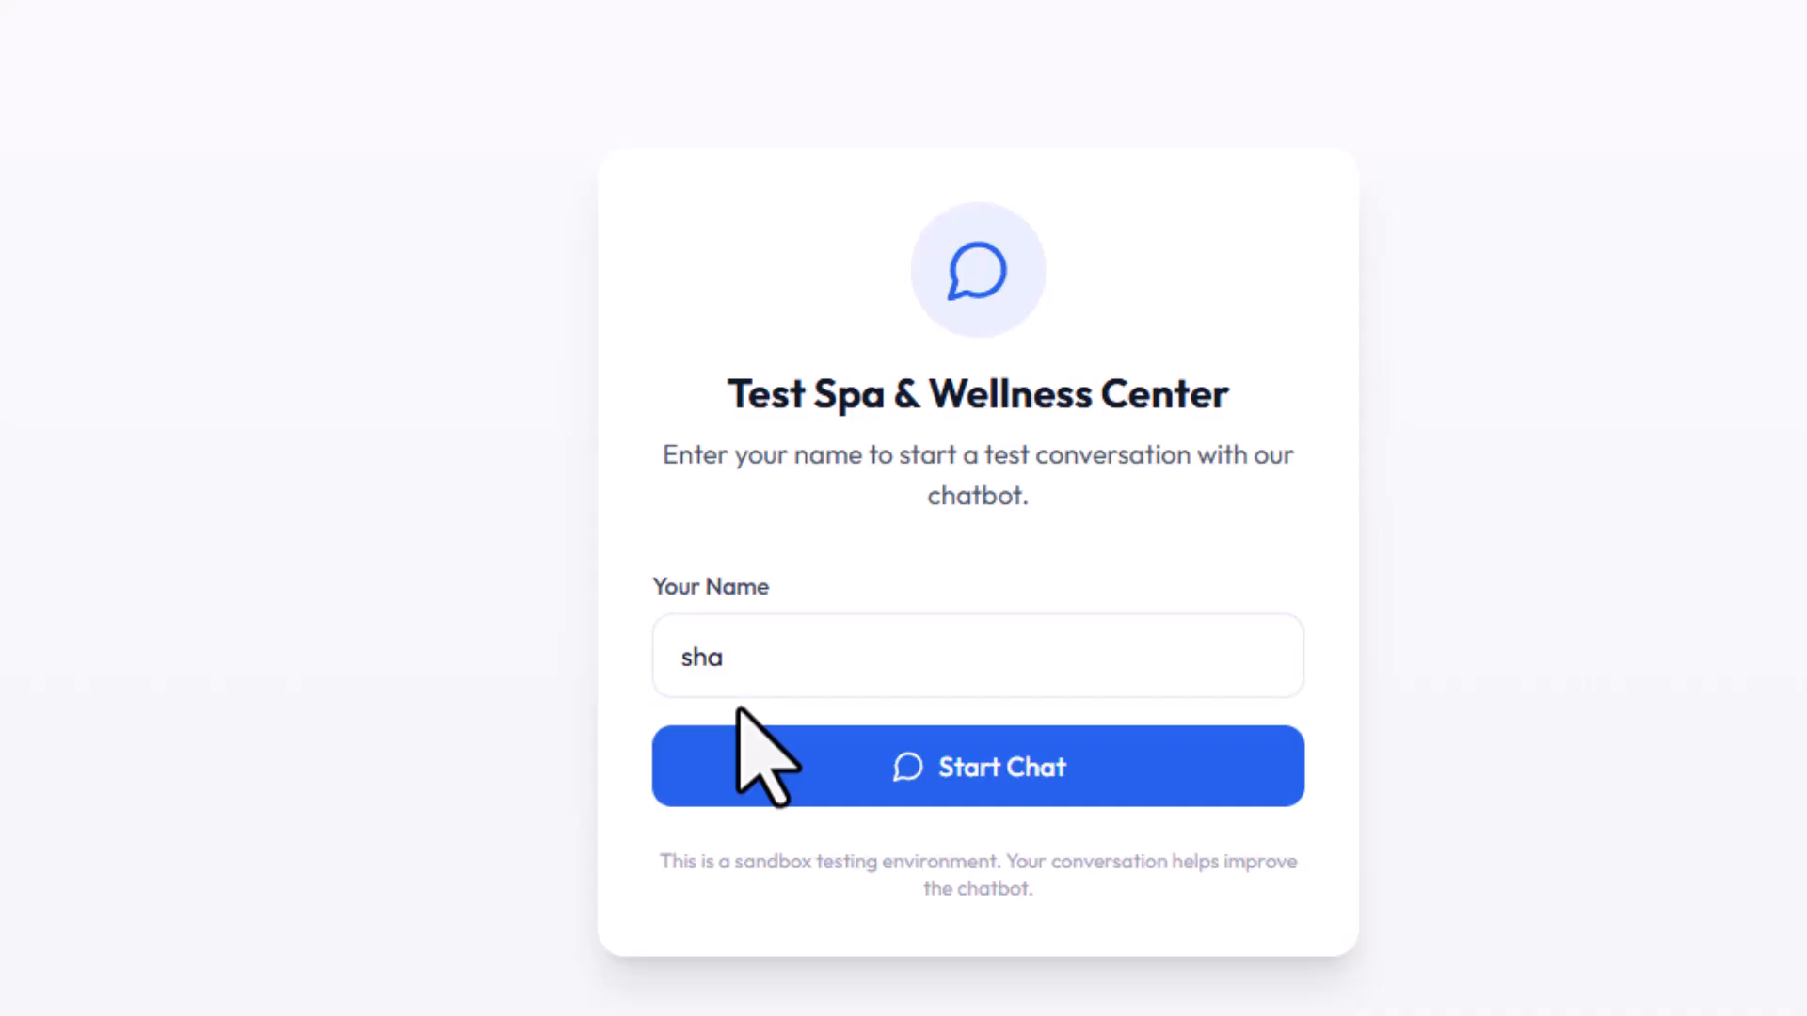
click(960, 653)
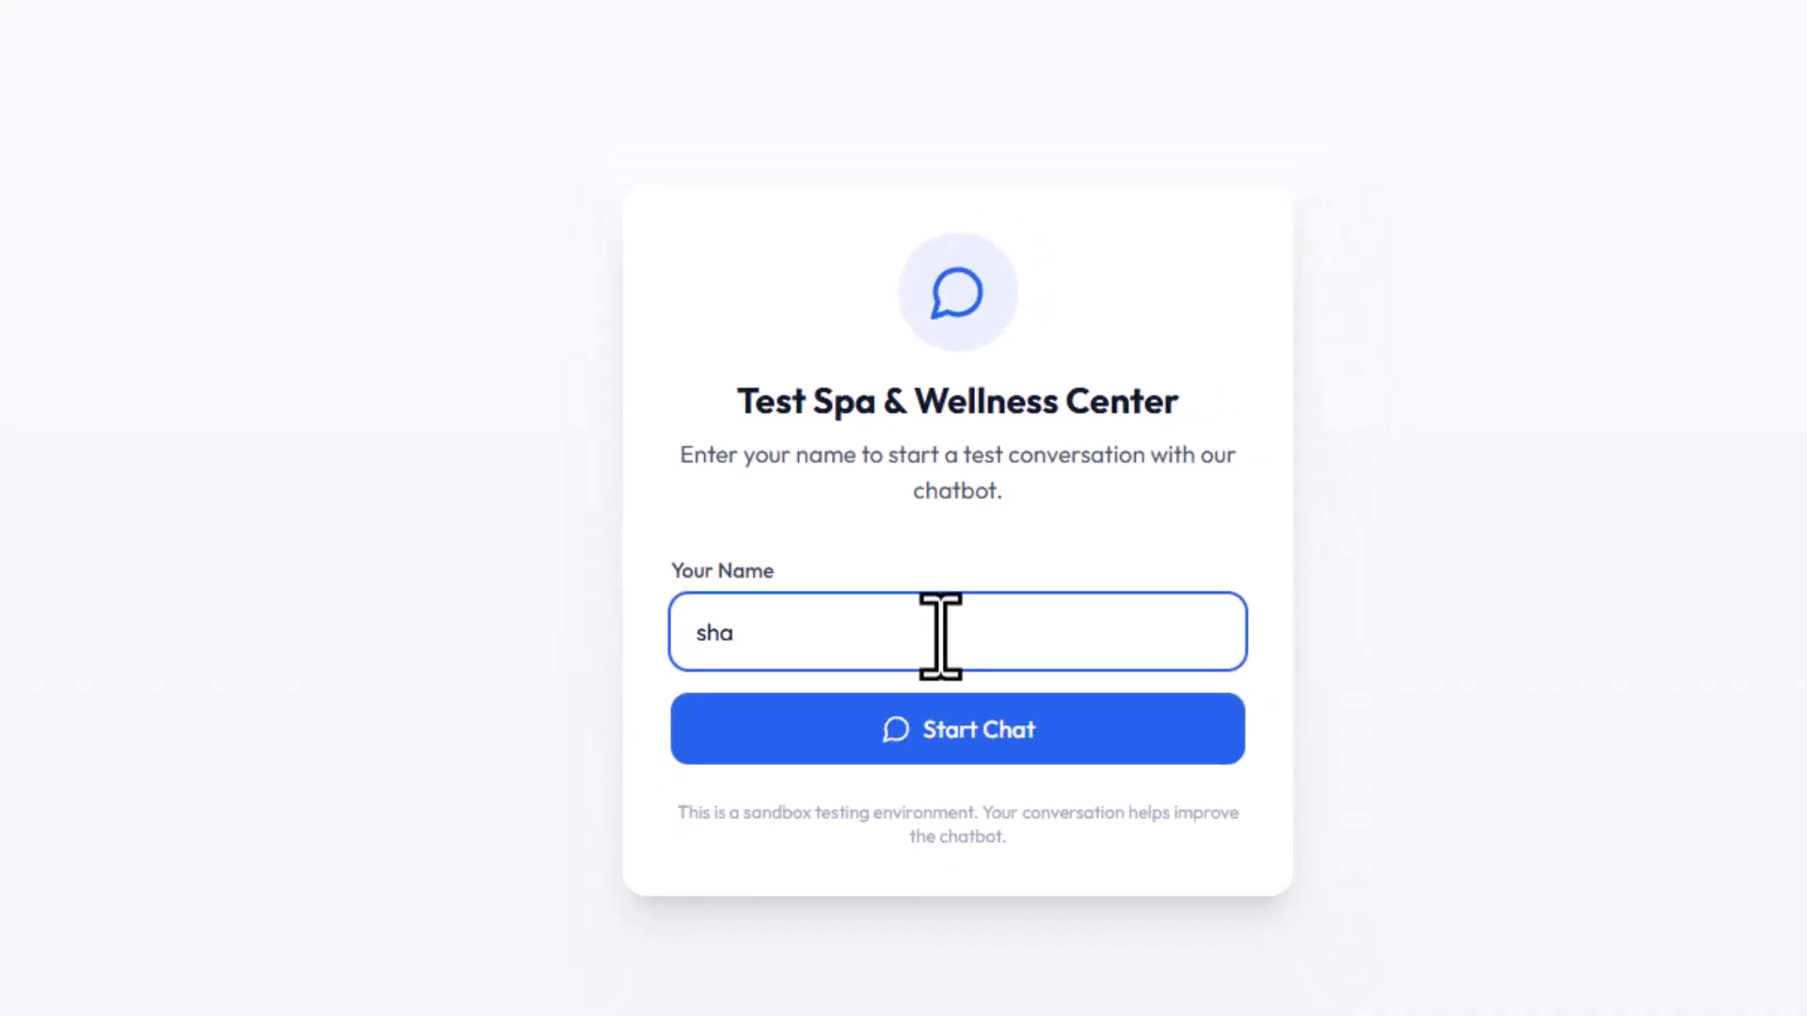
text(zrin)
key(Return)
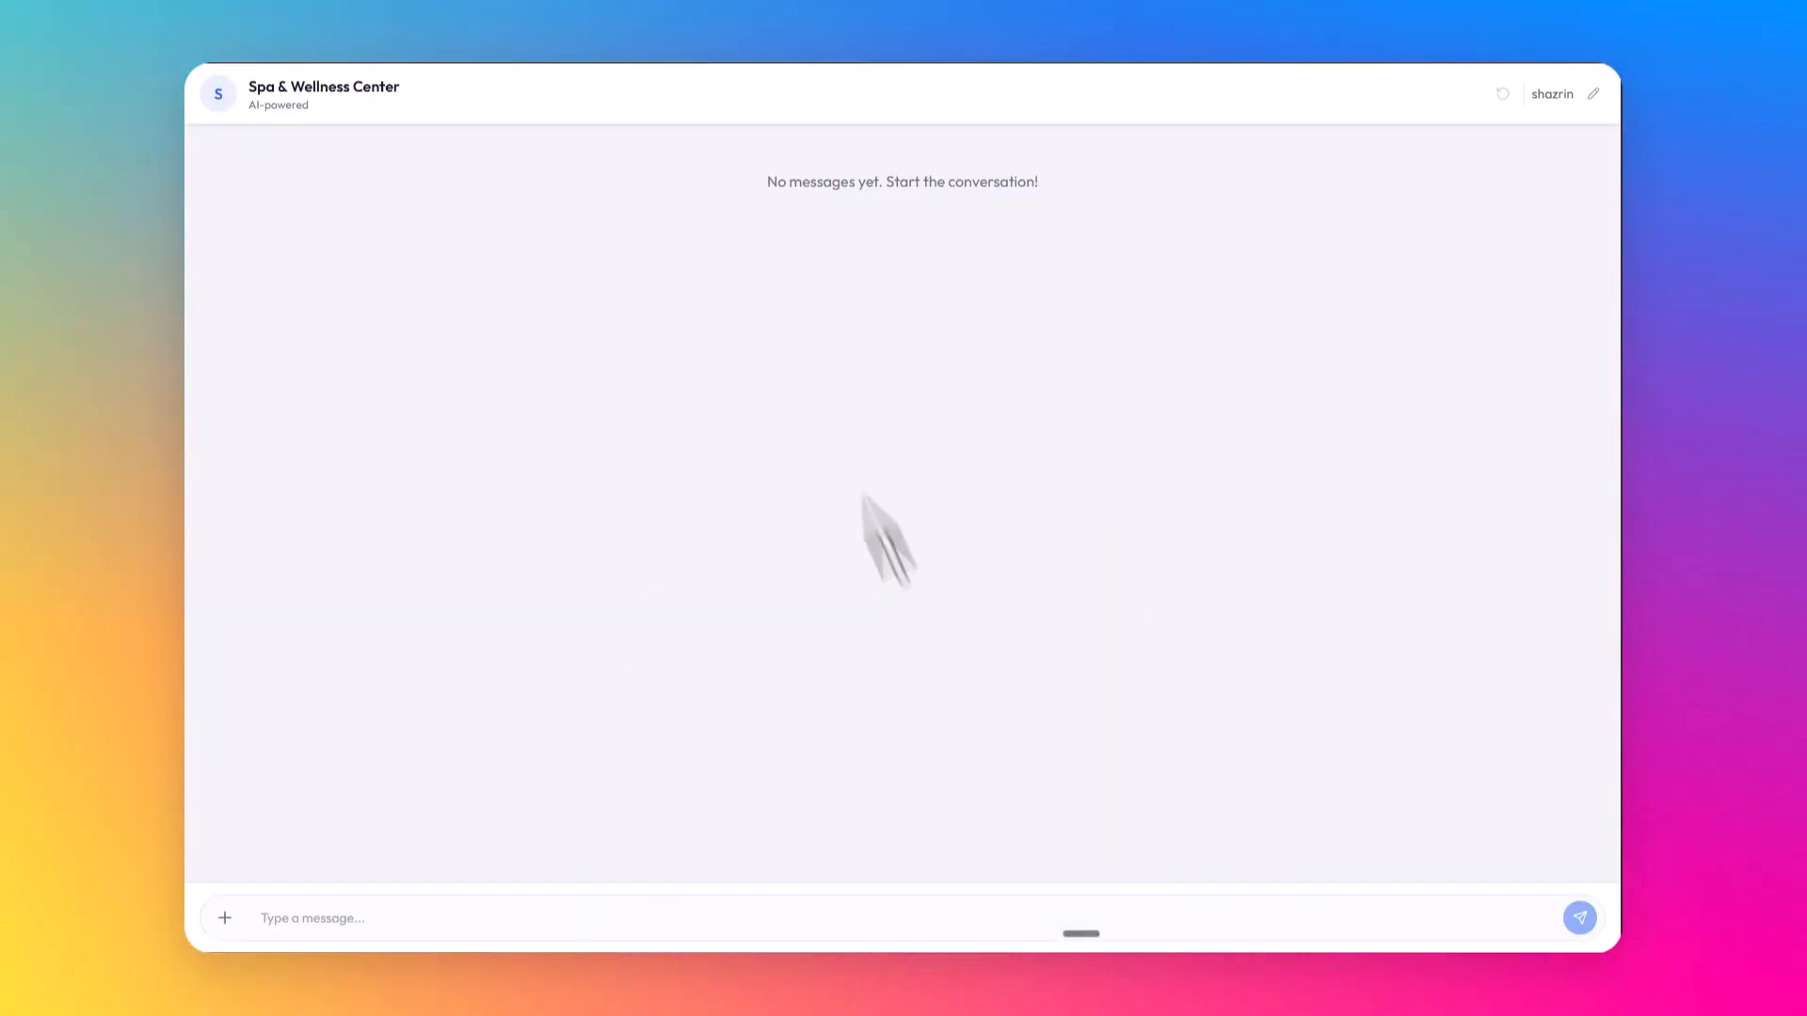
- Send "salam" and the option "b" to the chatbot in the shared test chat
click(1022, 901)
text(salam)
key(Return)
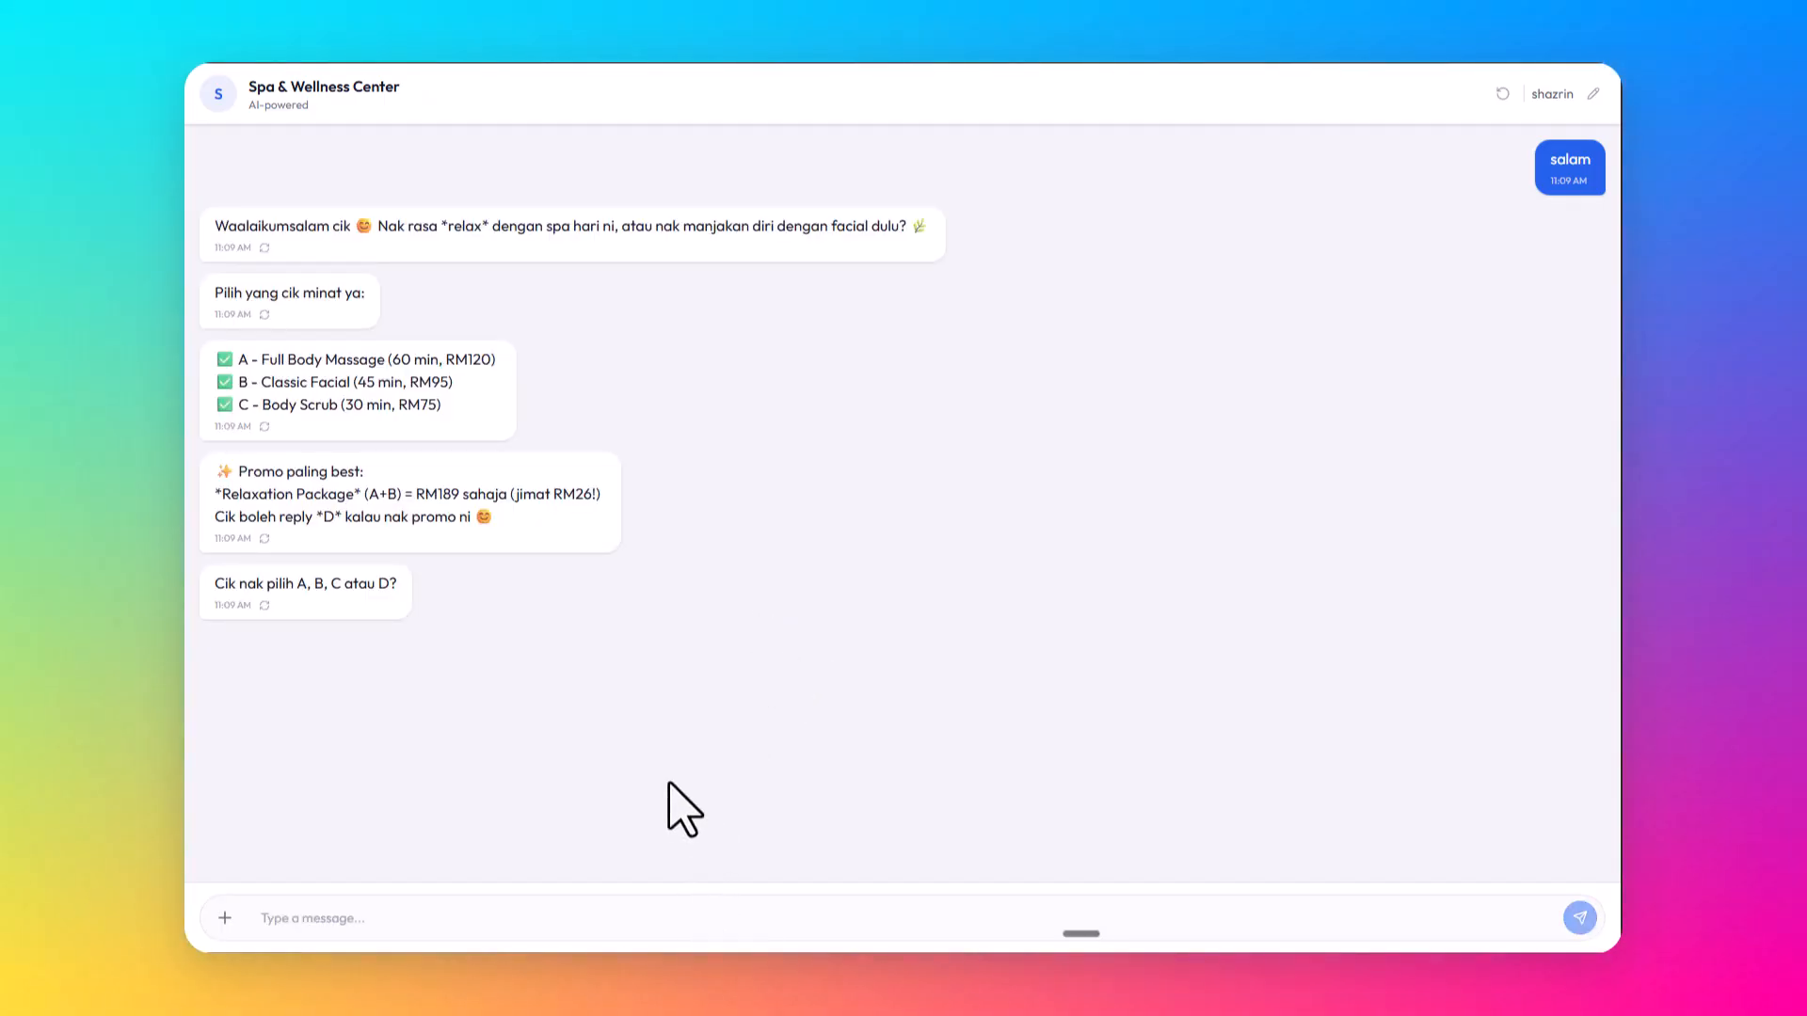
text(b)
key(Return)
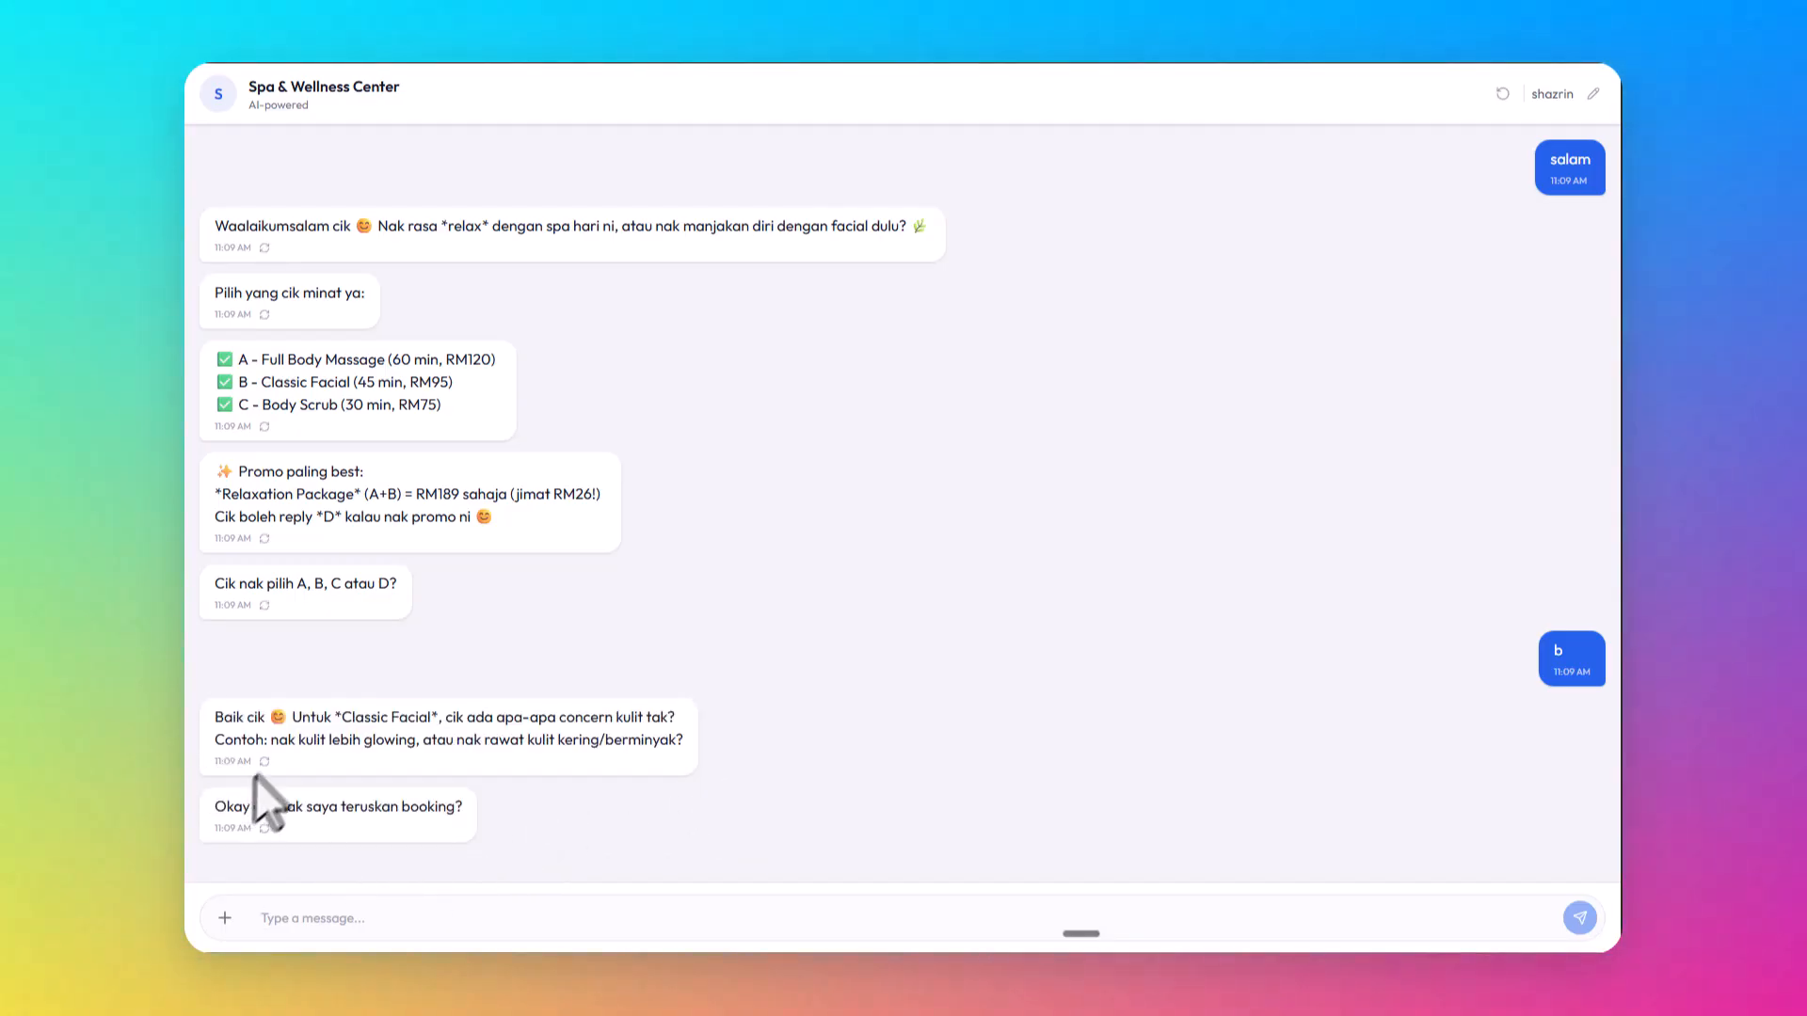
- Regenerate the Classic Facial reply to "b" and reset the shared test conversation
click(264, 762)
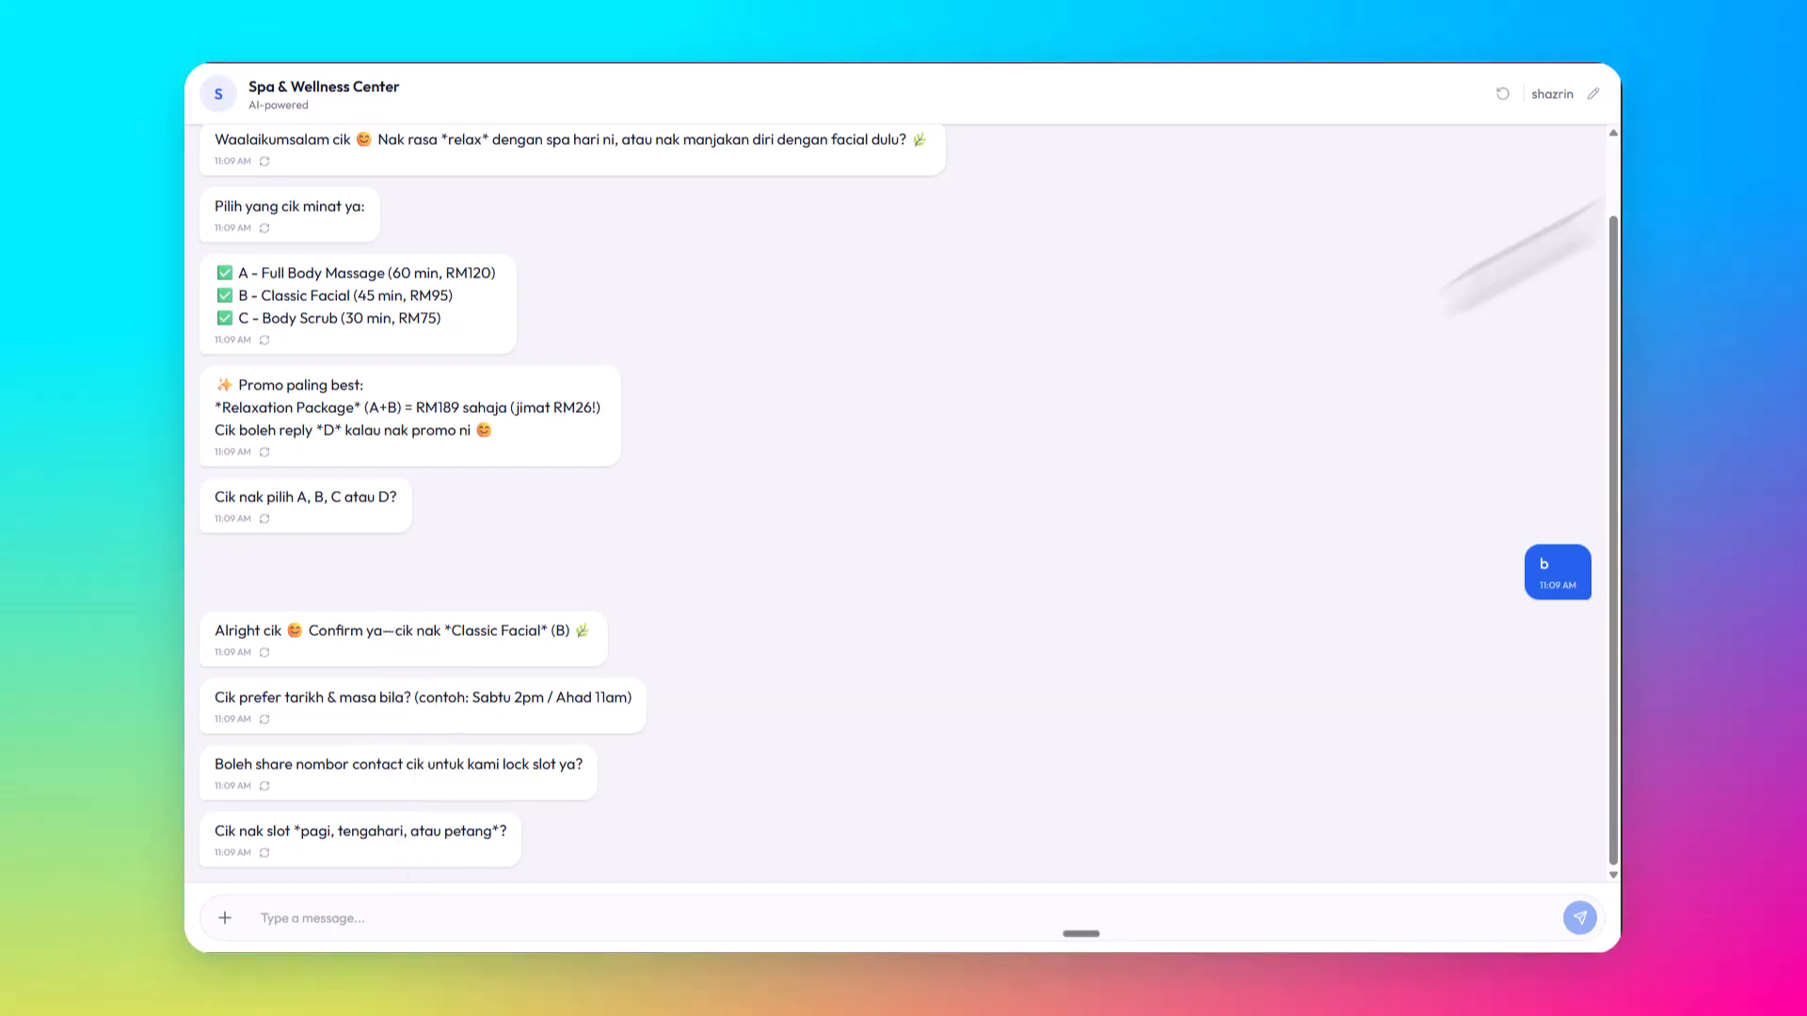
click(1503, 95)
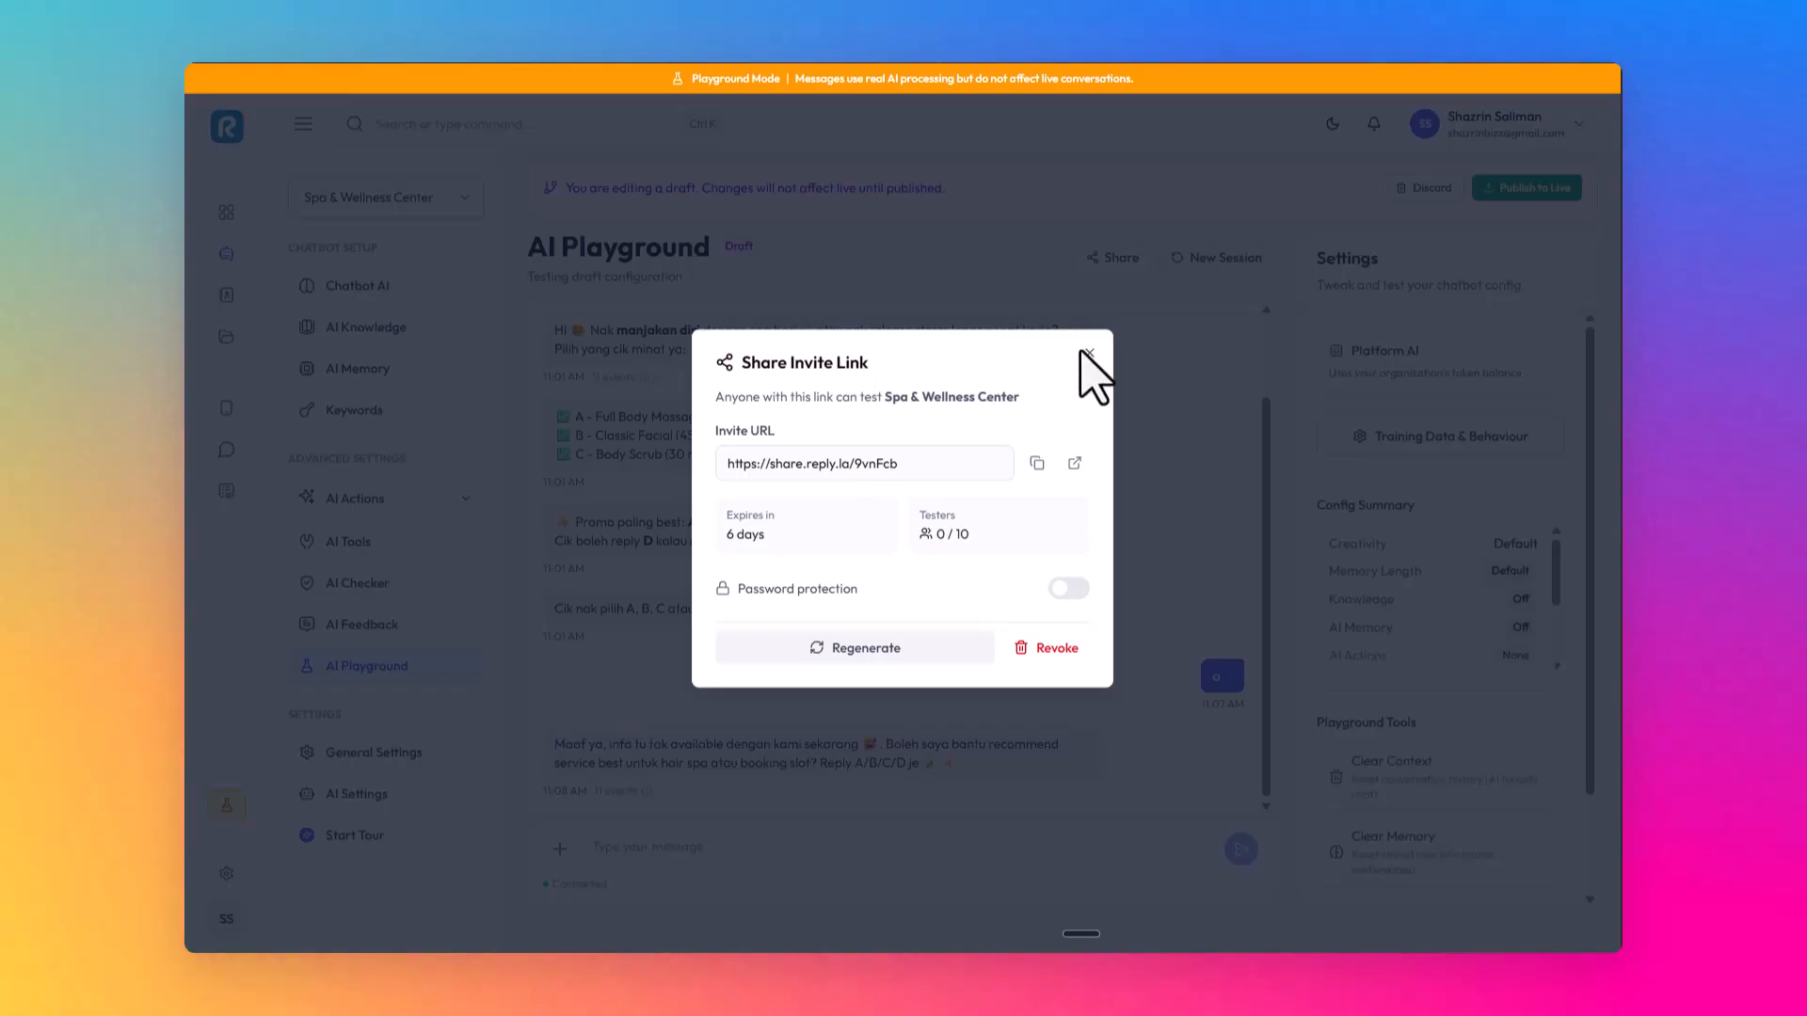
- Close the playground's invite link dialog and examine the Config Summary entries and the draft editing notice
click(1089, 354)
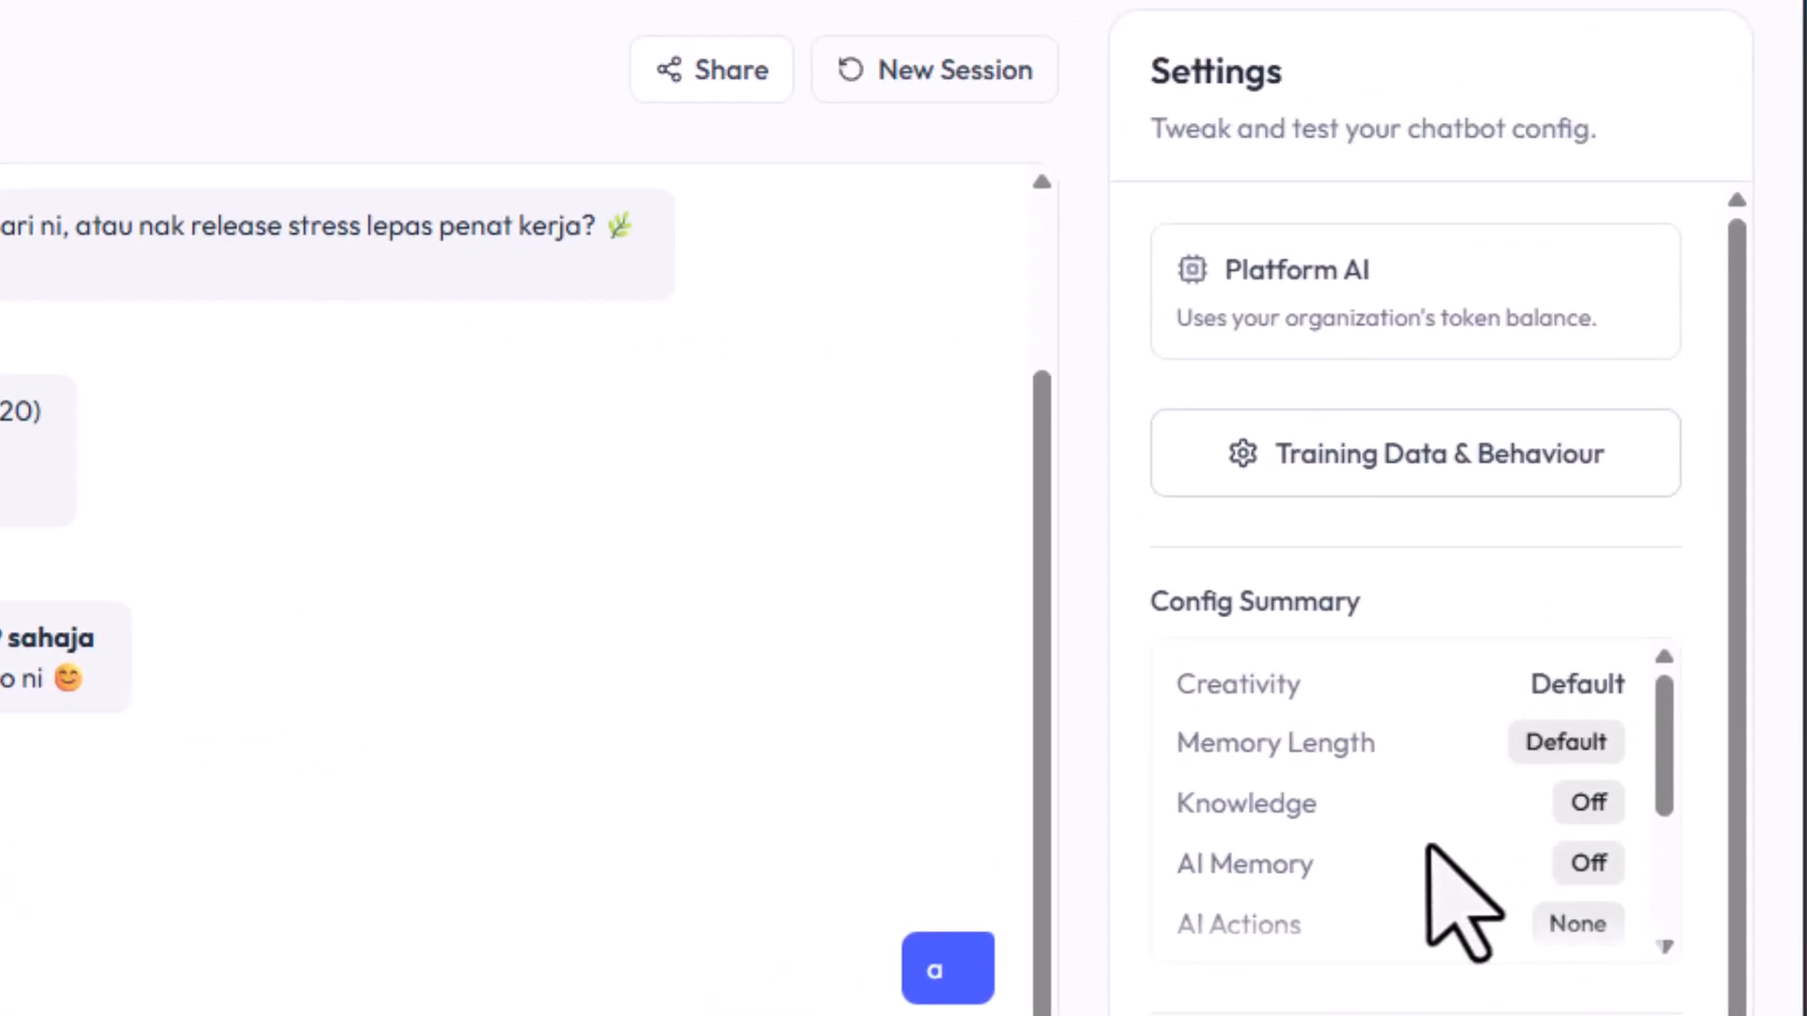
double_click(1247, 687)
triple_click(1241, 743)
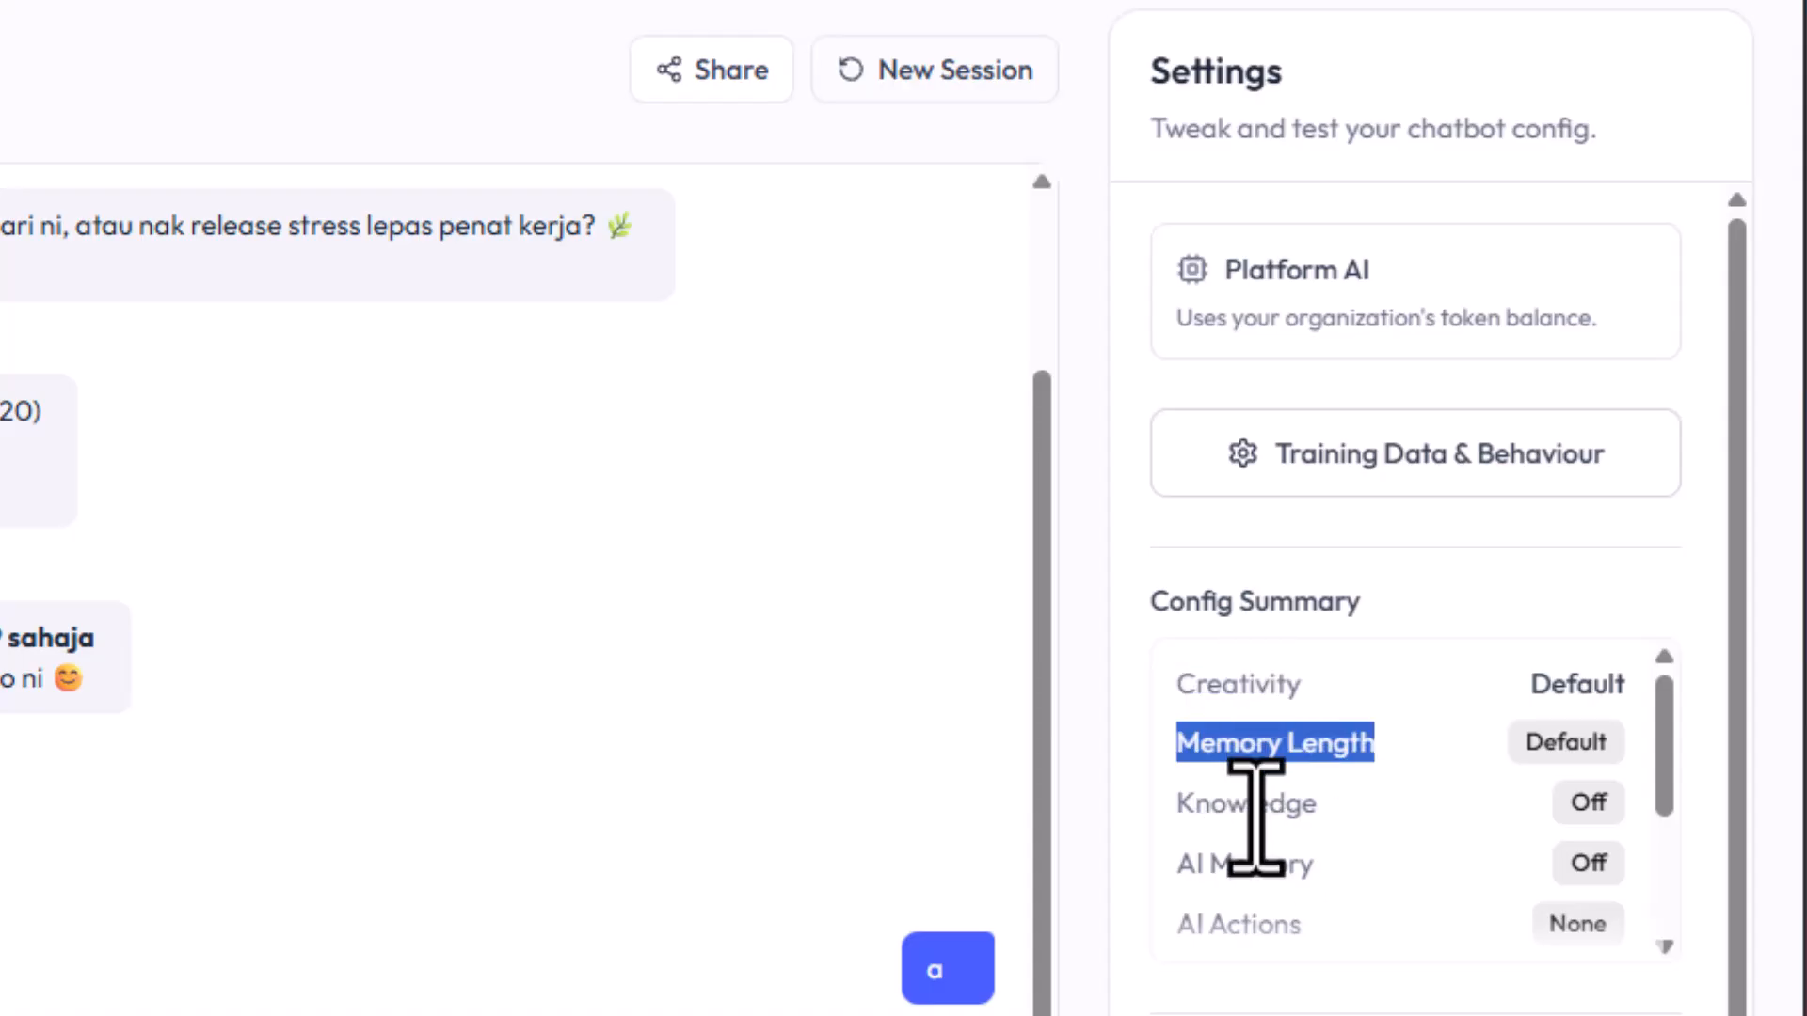
double_click(1247, 802)
triple_click(1264, 875)
scroll(1262, 903, down, 3)
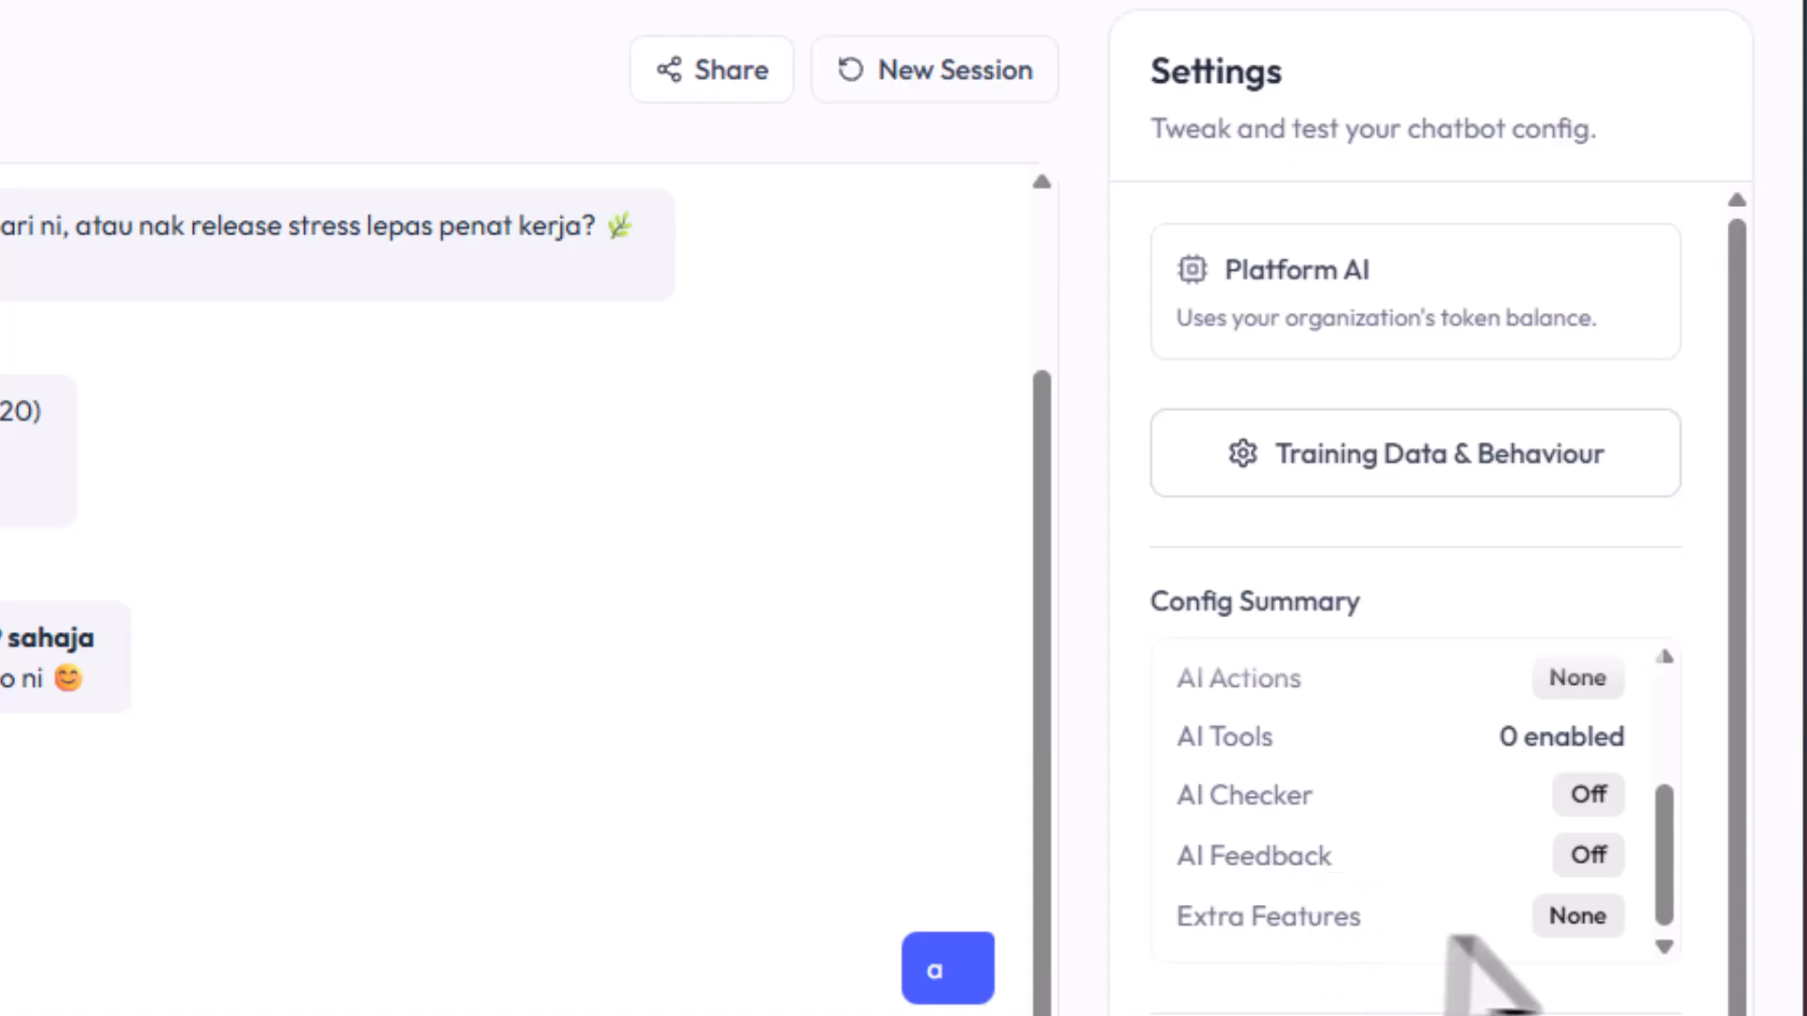
scroll(1330, 935, down, 3)
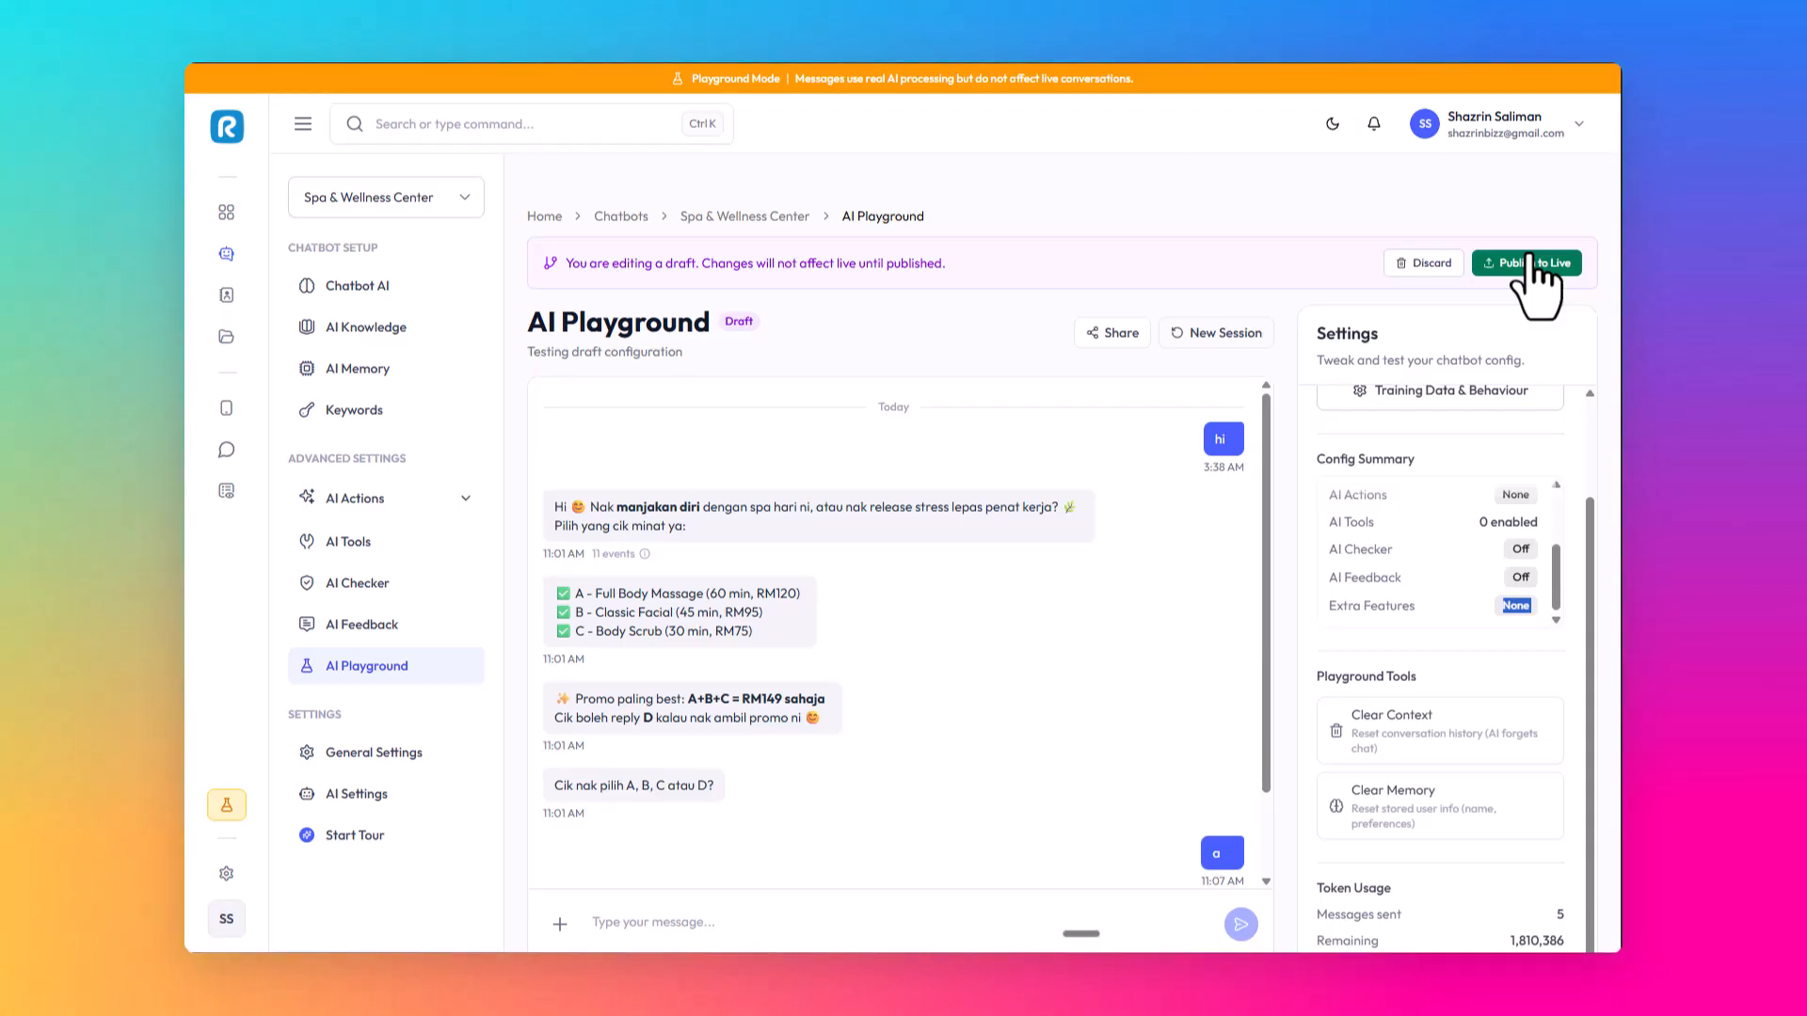
triple_click(795, 260)
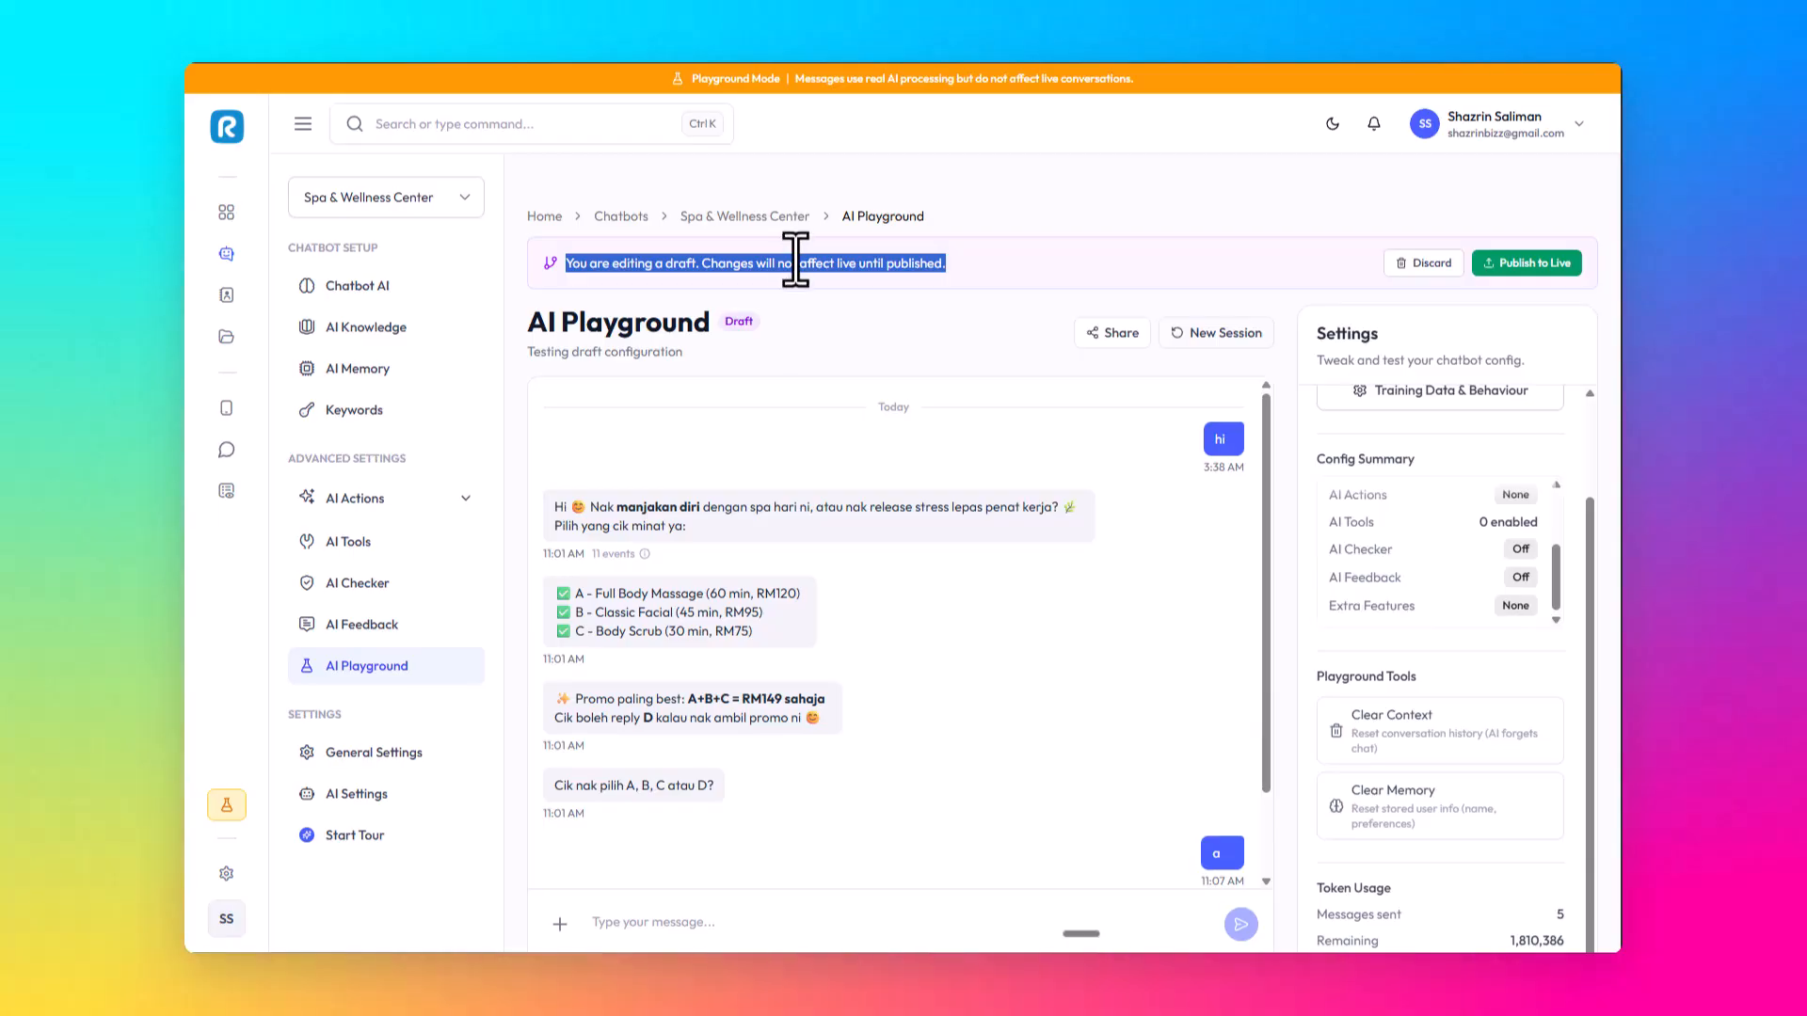